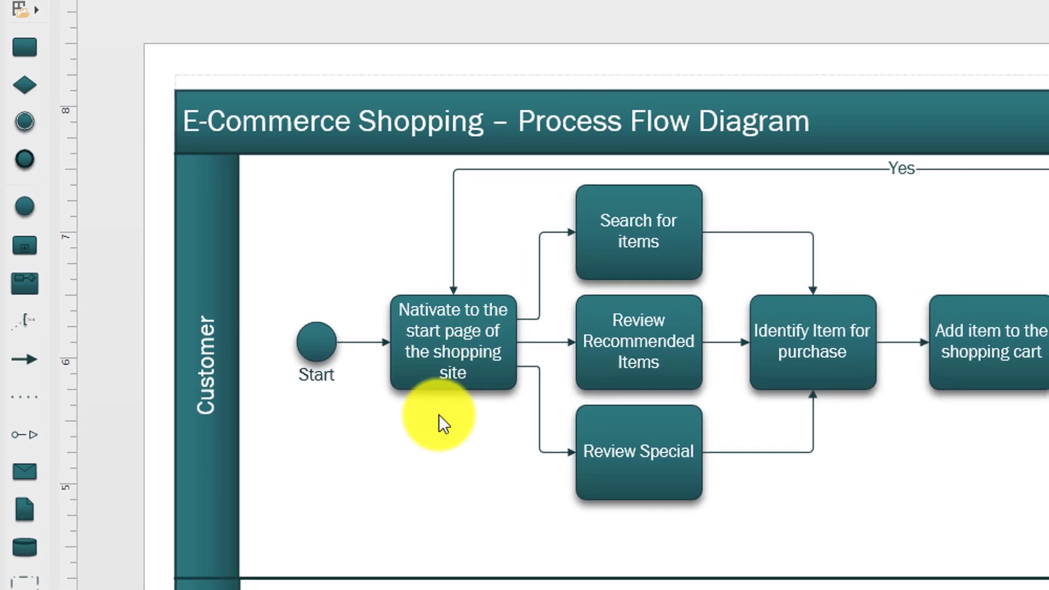
Switch from the Visio diagram to the Chrome window showing Amazon.com.
key(alt+Tab)
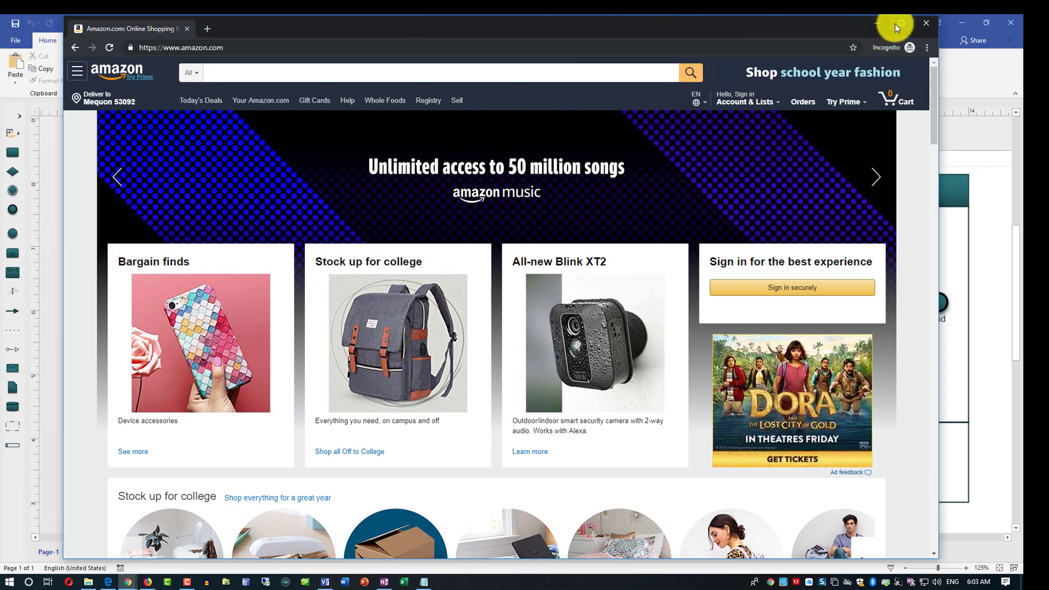
Maximize Chrome, scroll the Amazon home page, then minimize it to reveal the Visio diagram.
click(901, 23)
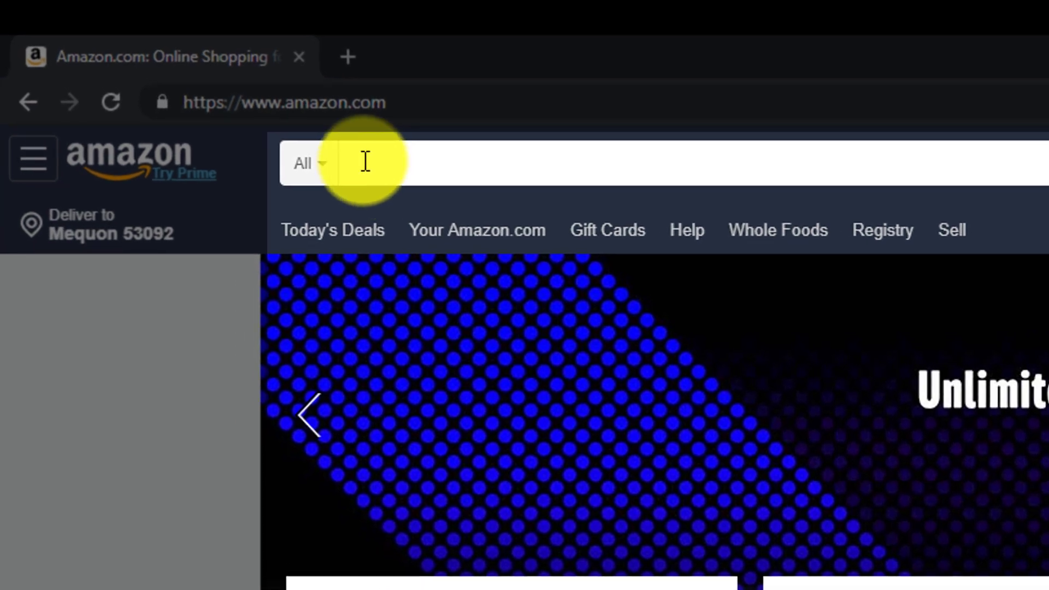
click(164, 69)
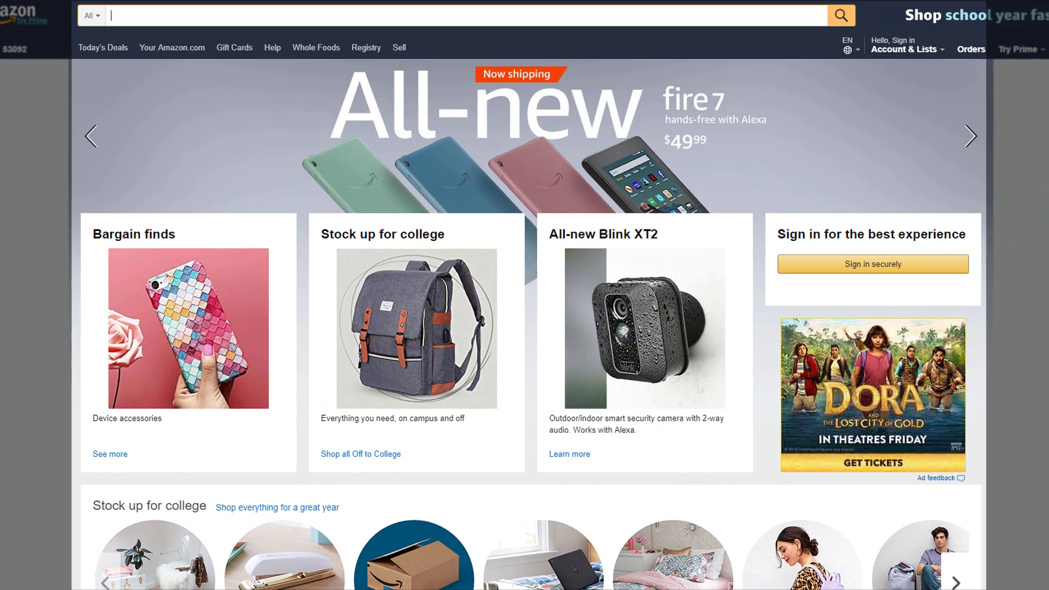
scroll(1038, 139, down, 5)
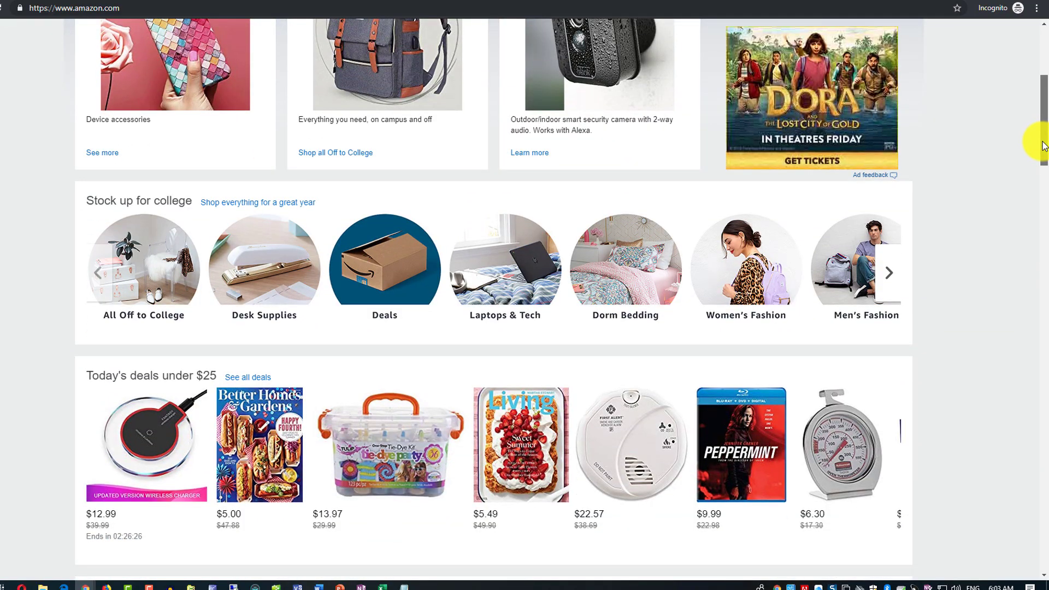
drag(1044, 145, 1044, 148)
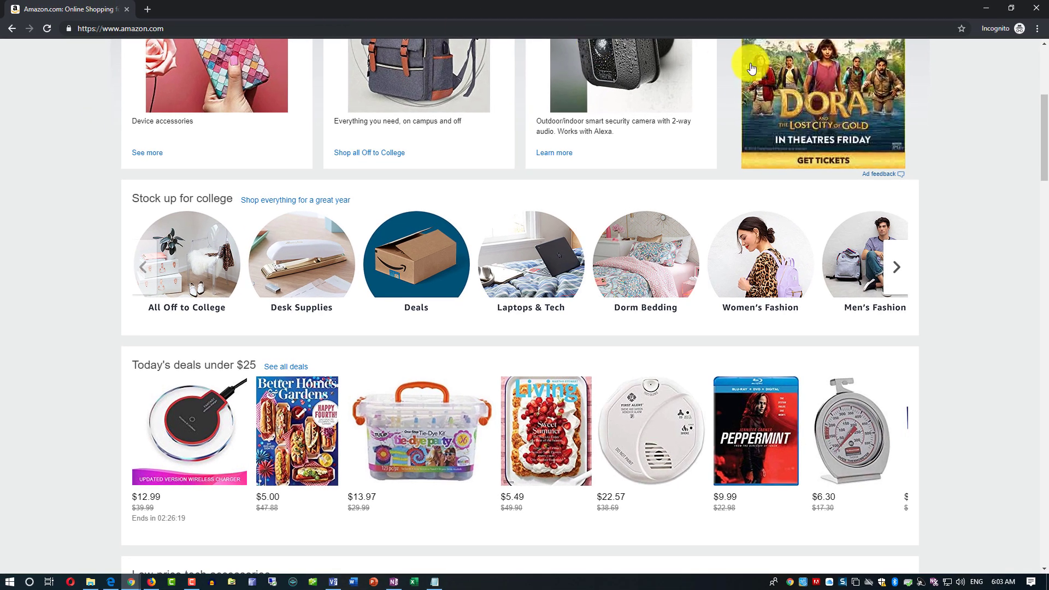
click(974, 11)
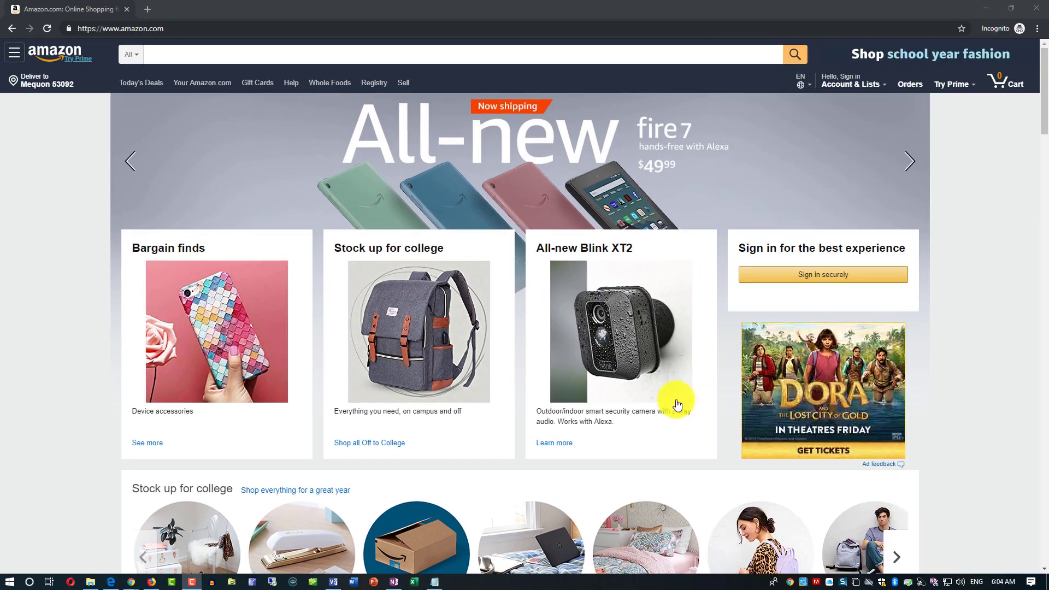
Open the back-to-college deals and add the HP Premium24 printer paper to the cart.
click(437, 339)
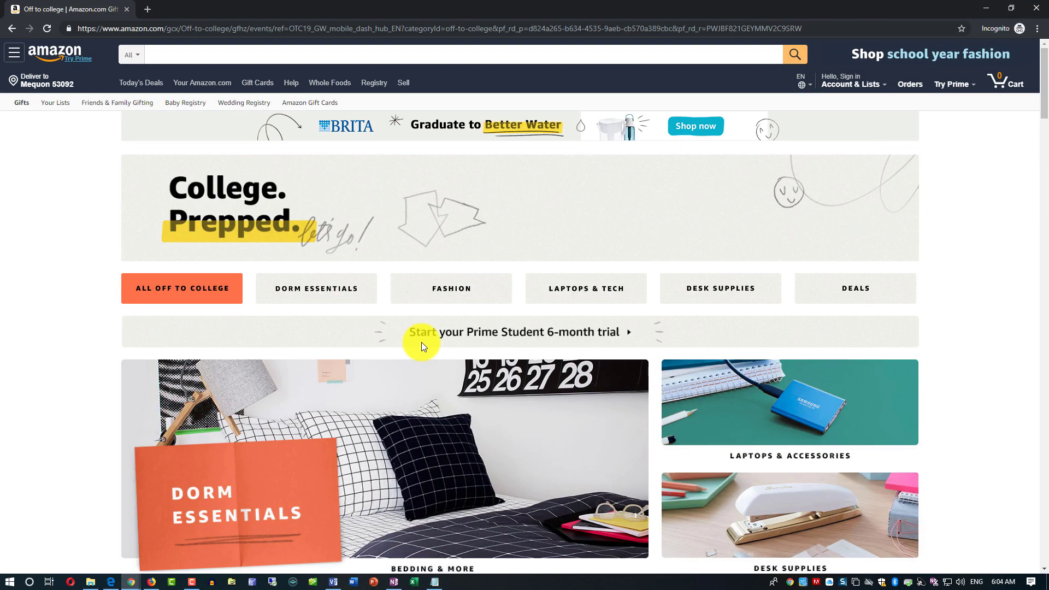
scroll(515, 356, down, 8)
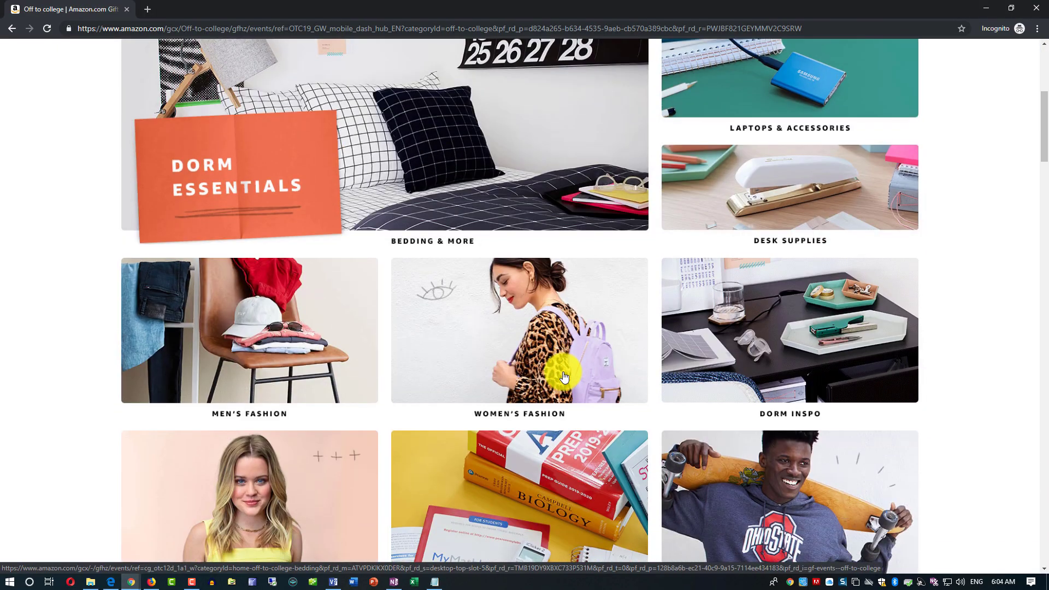
scroll(567, 359, down, 3)
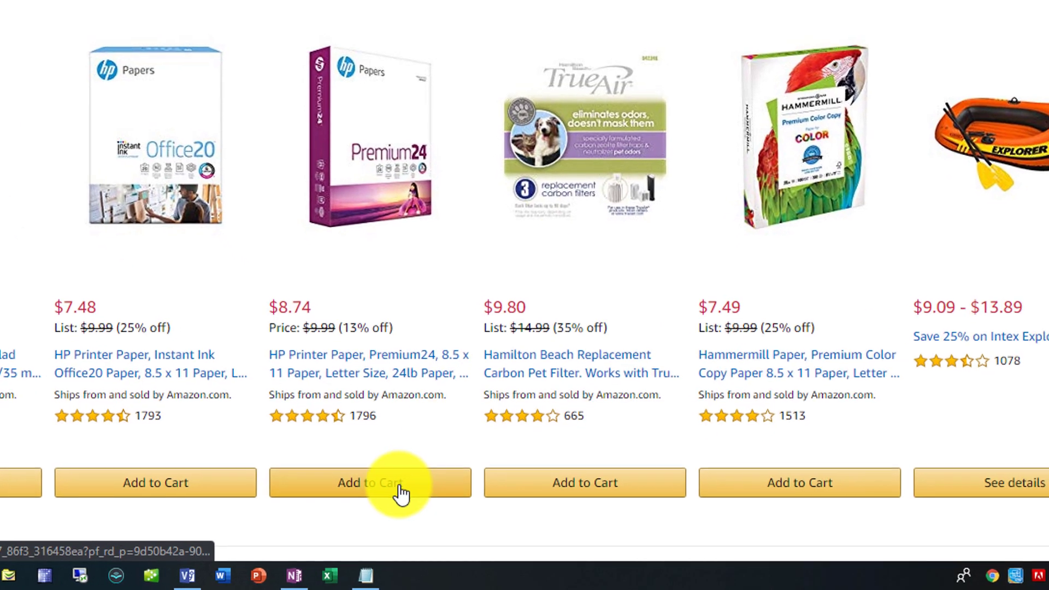
click(401, 488)
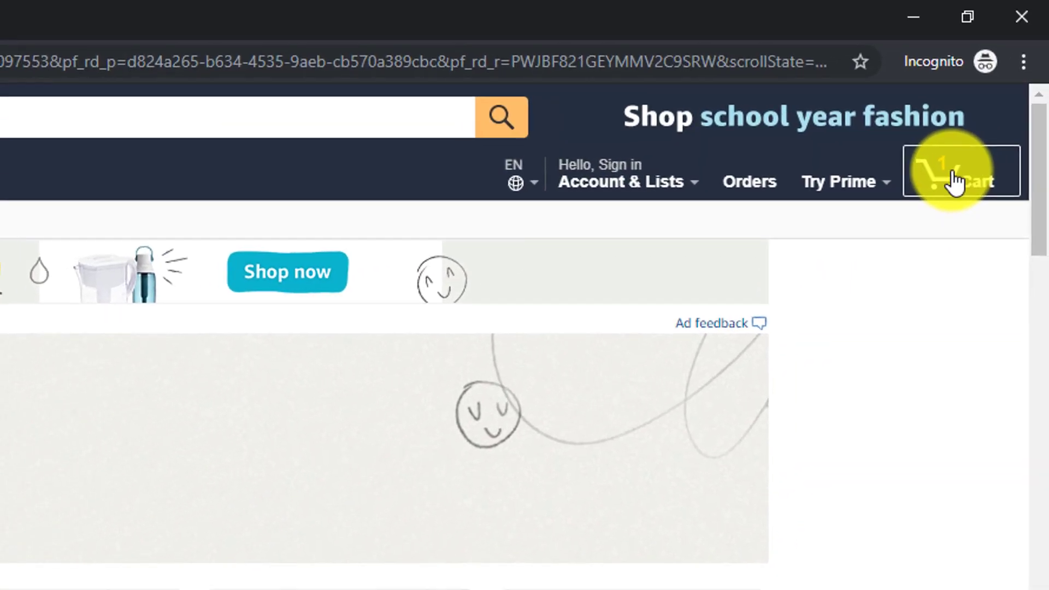
Expand the collapsed Shapes pane beside the diagram to show BPMN Basic Shapes.
click(953, 178)
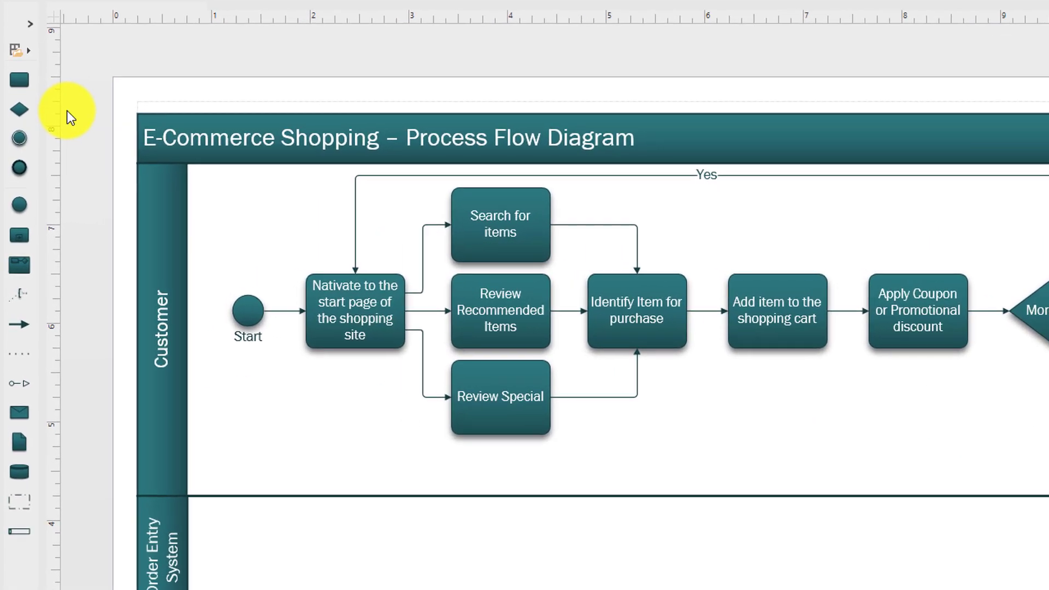
Place a Pool / Lane shape below the Order Entry System lane and stretch it across the full pool width.
click(30, 24)
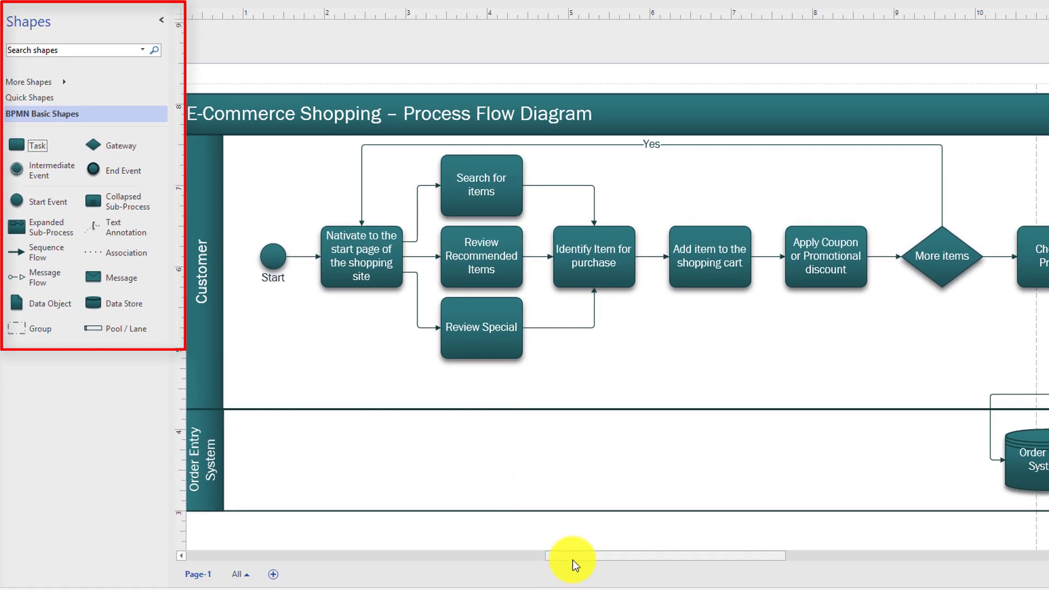
drag(572, 560, 545, 558)
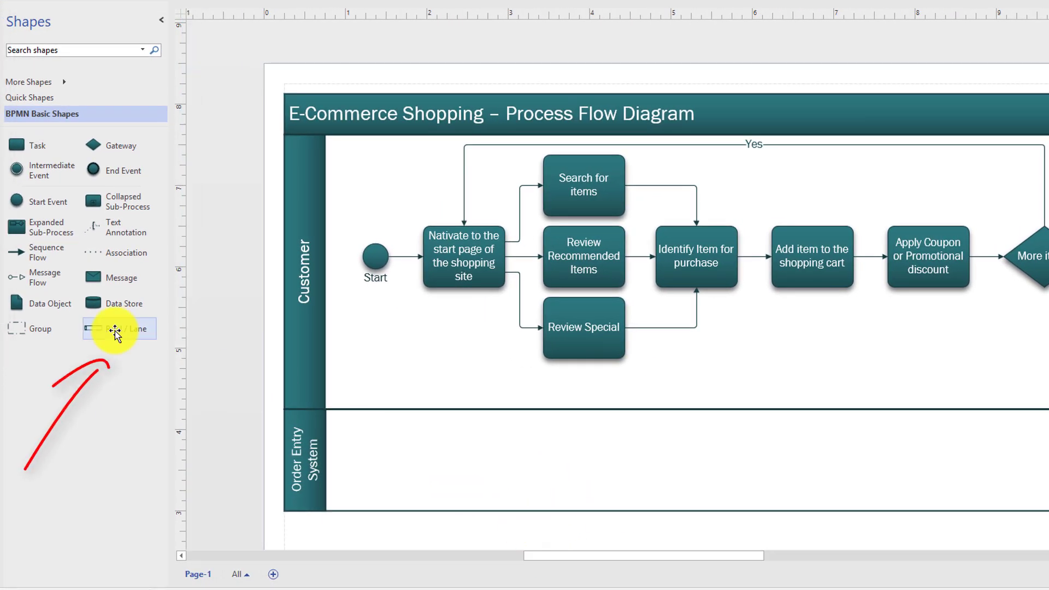
drag(115, 330, 486, 513)
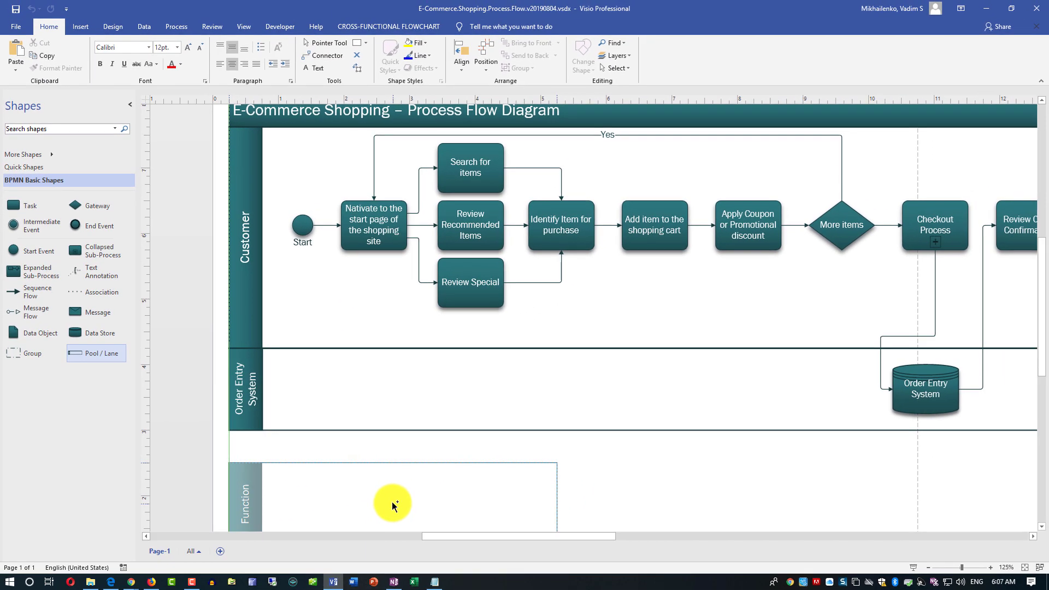
drag(391, 503, 392, 503)
scroll(871, 494, down, 3)
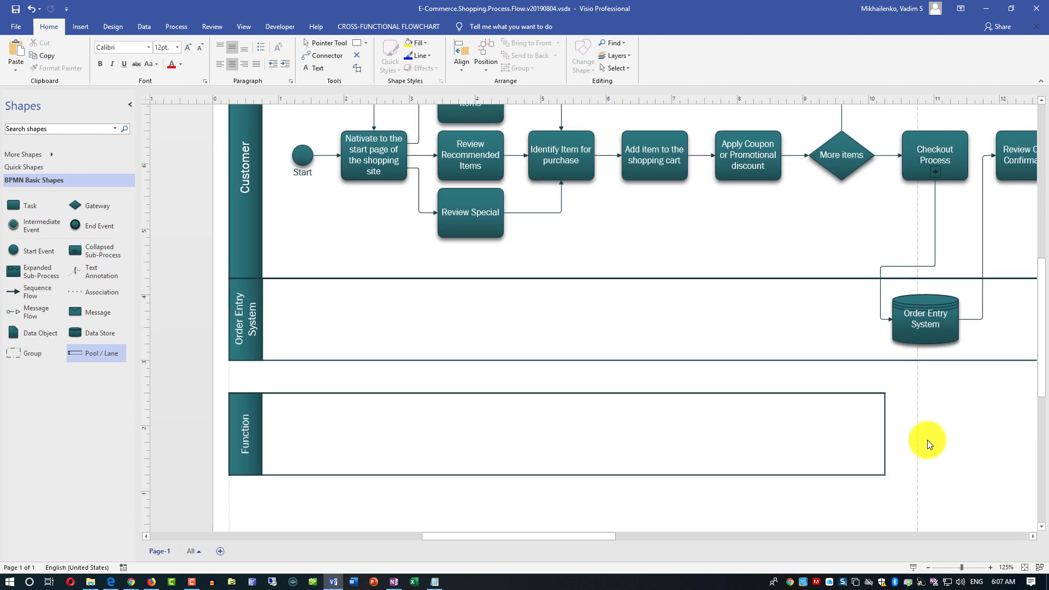
drag(605, 537, 627, 539)
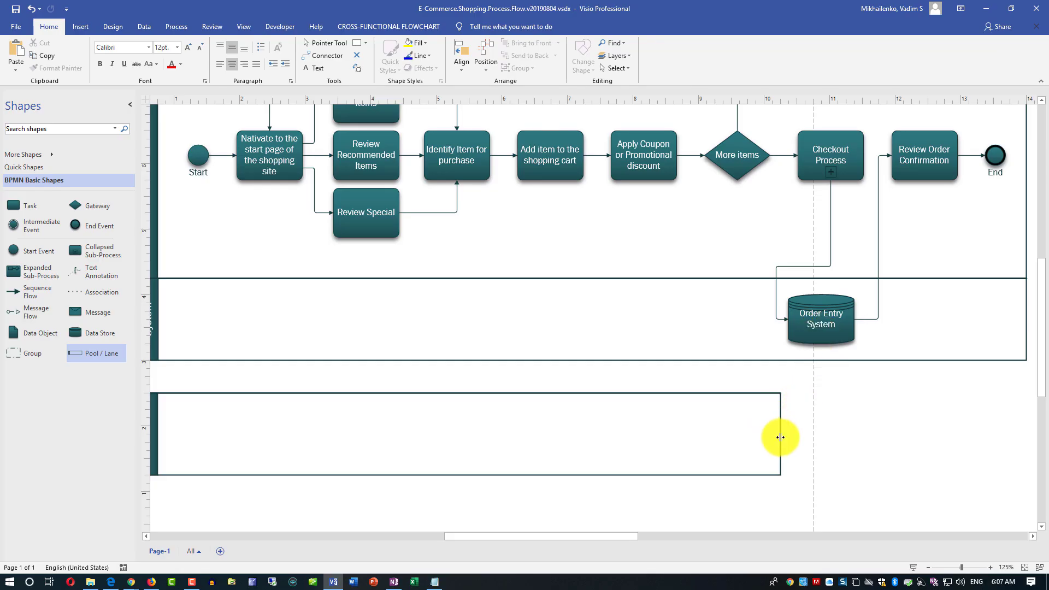
drag(780, 437, 1021, 444)
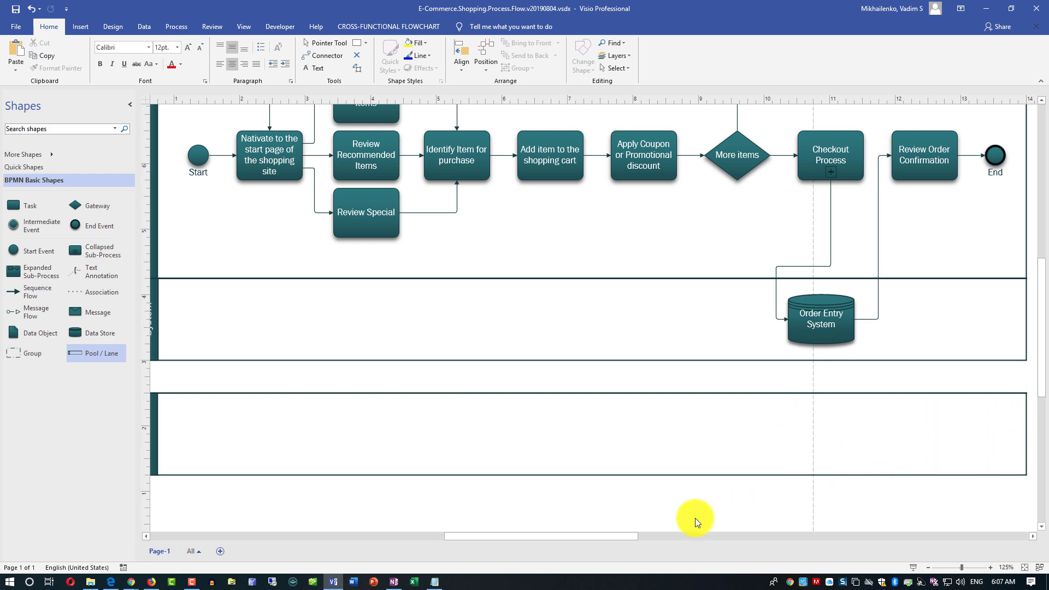
drag(634, 537, 602, 537)
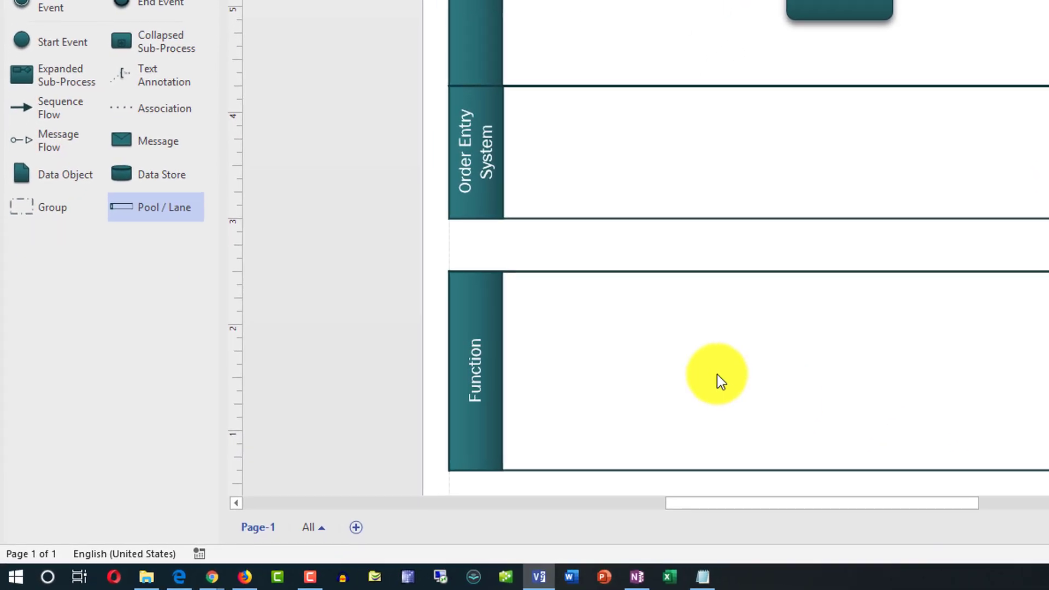
Relabel the Function lane as 'Back Office (Order Fullfillment)'.
double_click(480, 369)
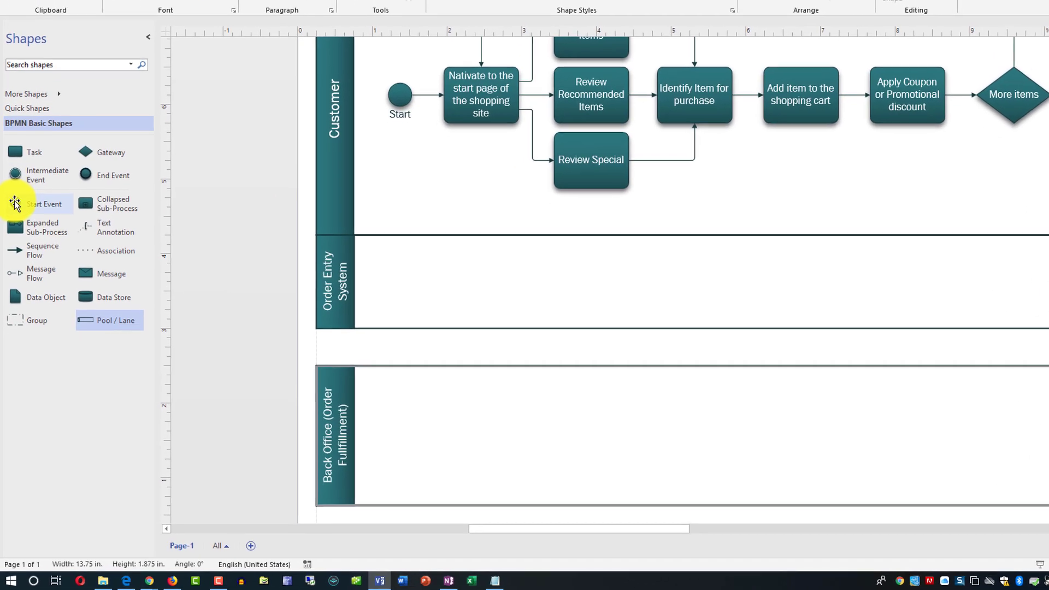
Drop a Start Event at the Back Office lane's left end and connect a 'Review Order' task after it.
drag(16, 249, 351, 442)
drag(470, 393, 471, 391)
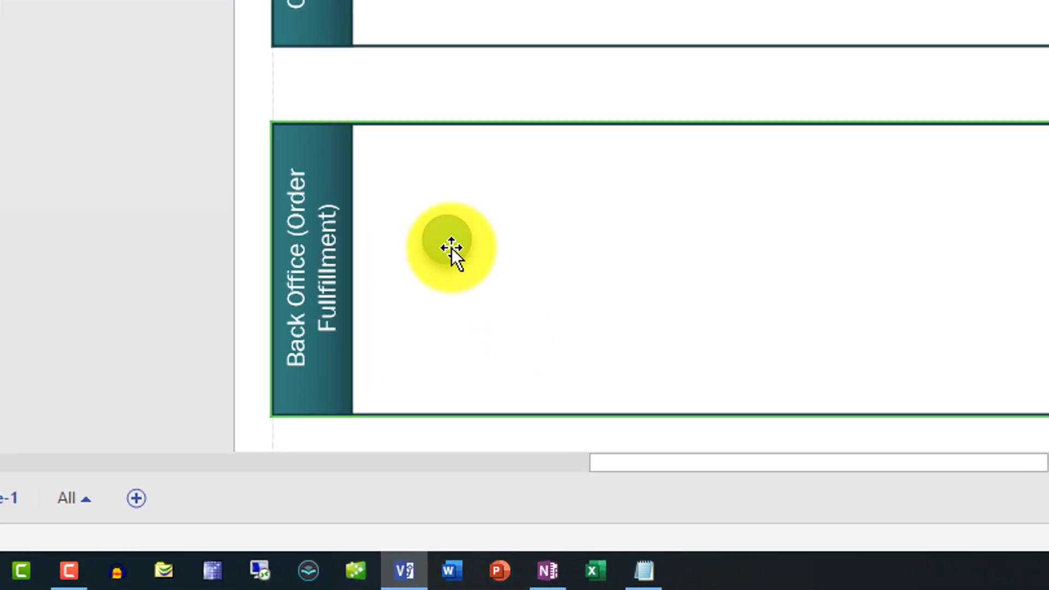
mouse_move(449, 245)
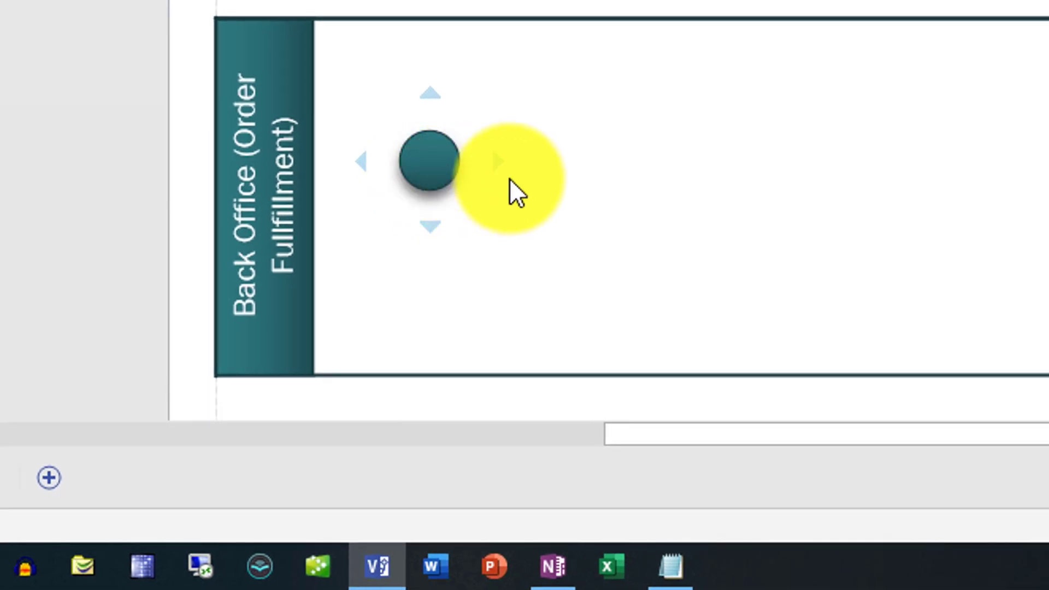
mouse_move(499, 166)
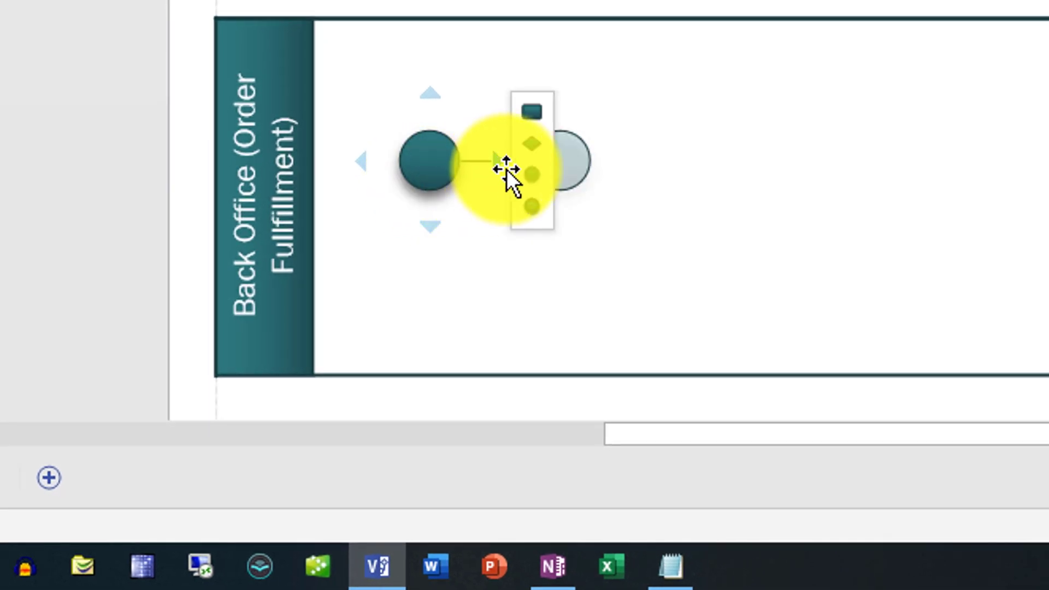
click(531, 112)
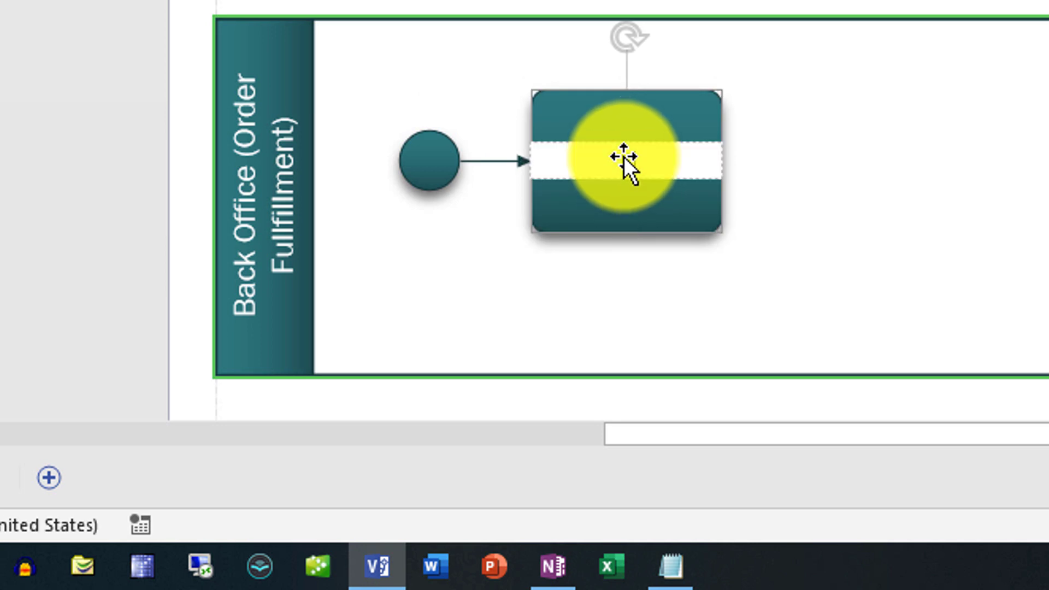
text(Review Order)
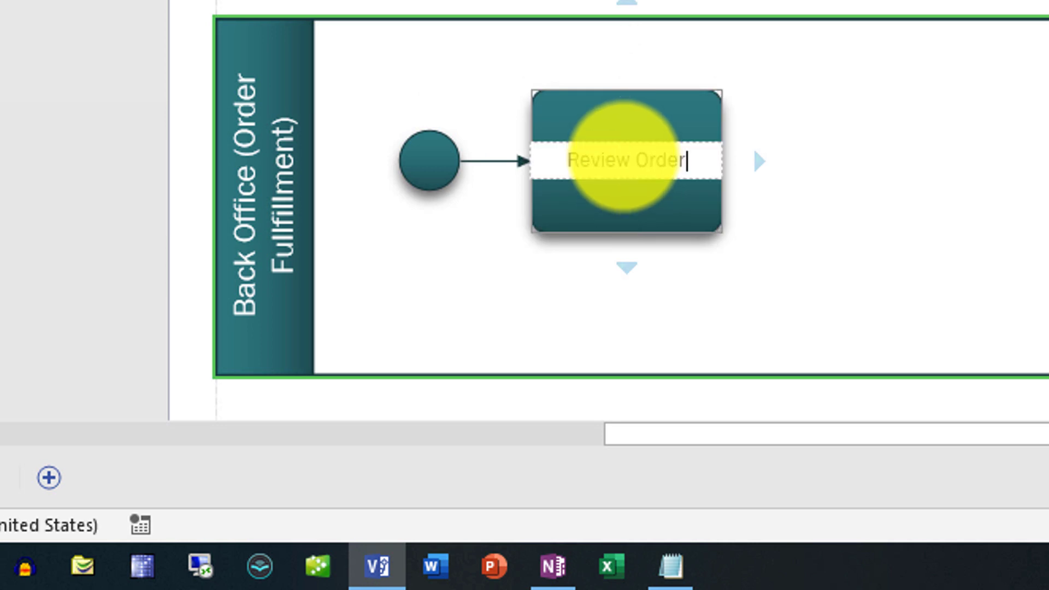
click(809, 219)
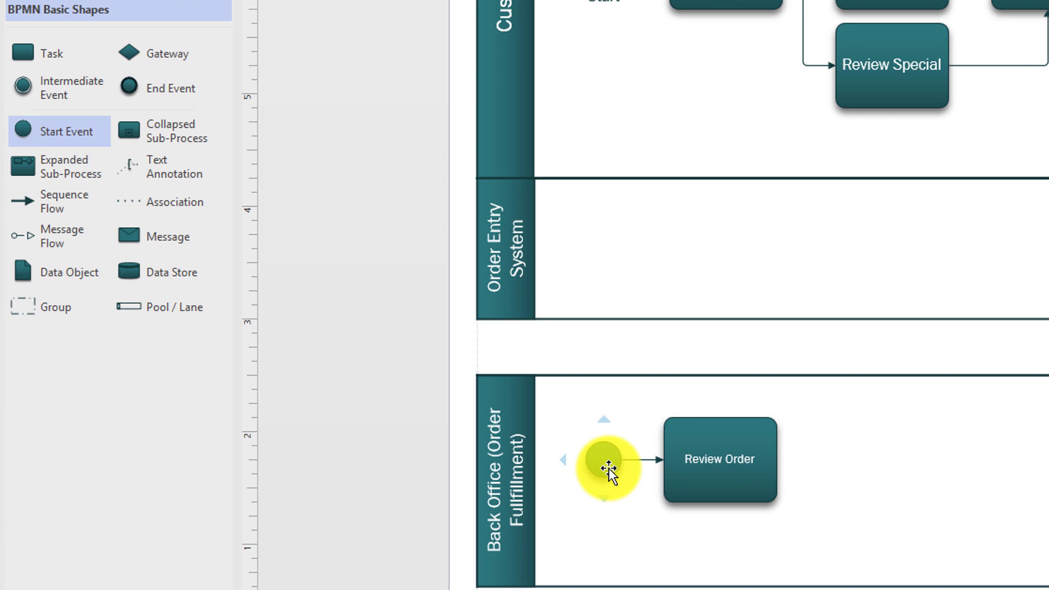
Label the start event 'Start'.
click(609, 468)
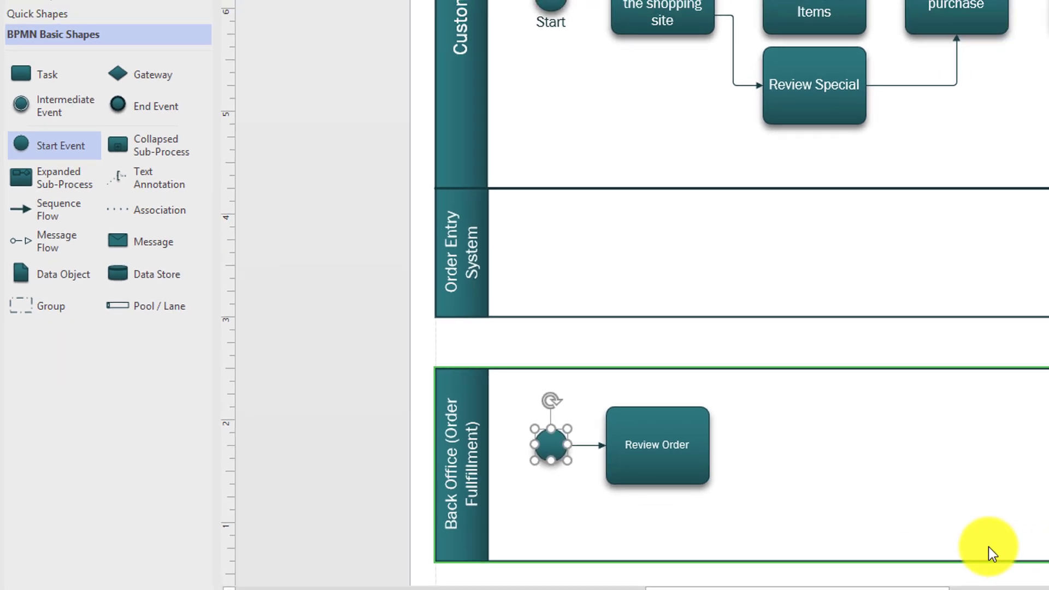
text(Start)
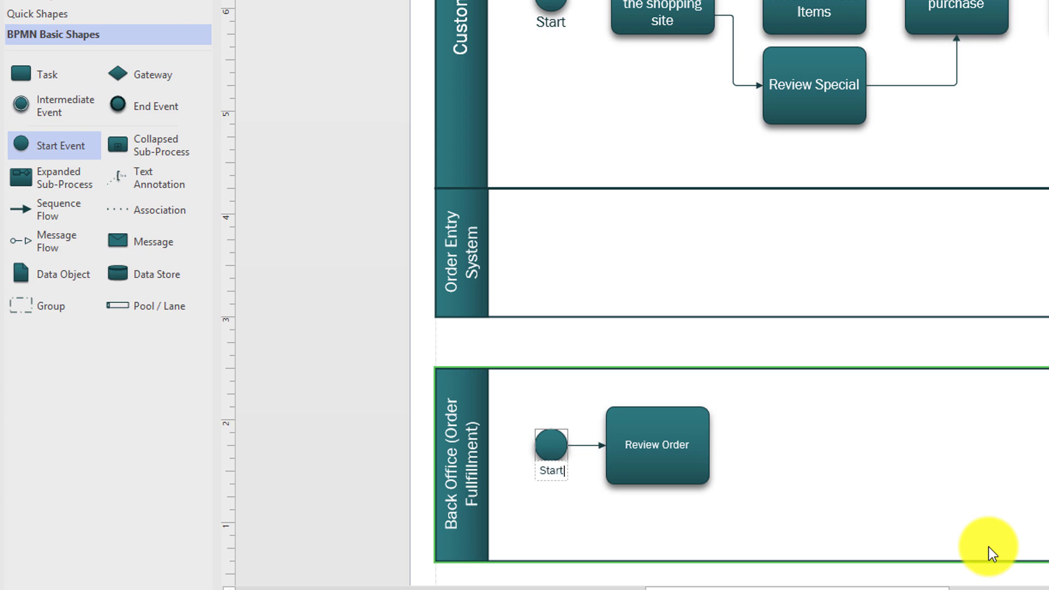
mouse_move(551, 486)
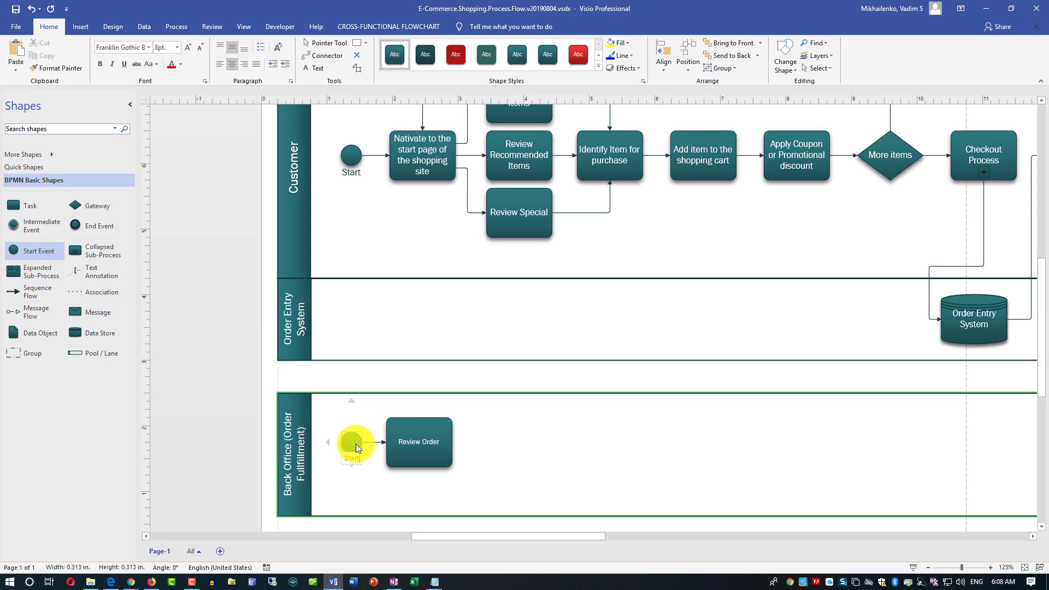
mouse_move(351, 463)
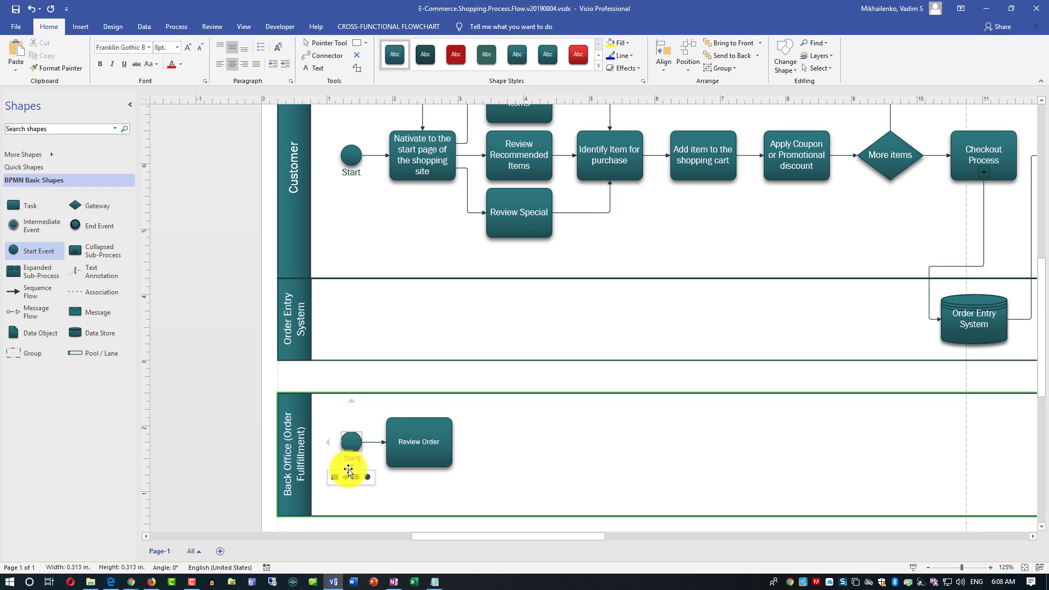
click(378, 487)
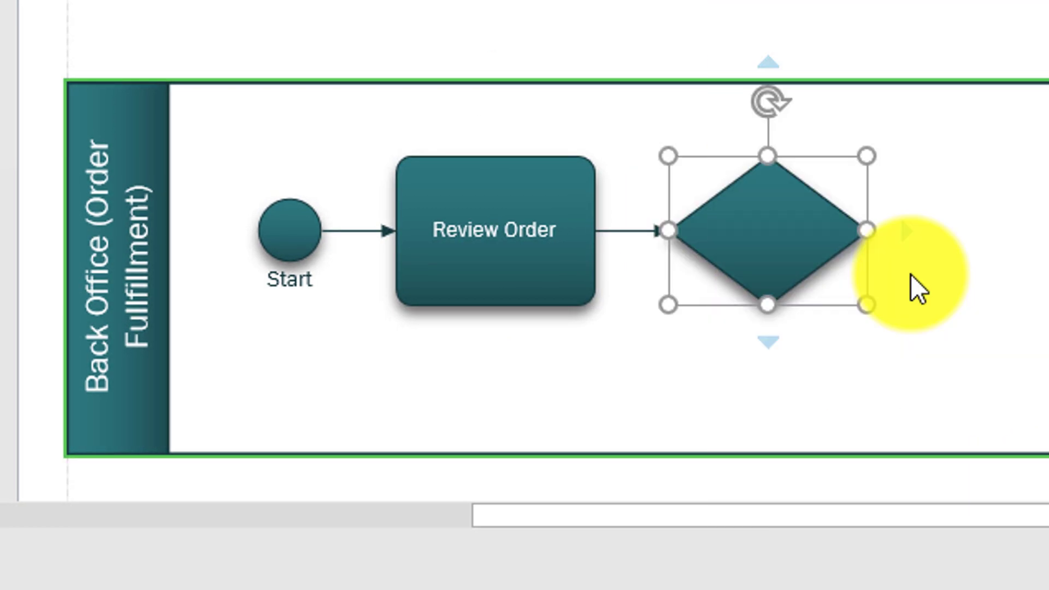
Label the gateway 'Is Order Valid?' and add a connected 'Accept Order' task after it.
text(Is)
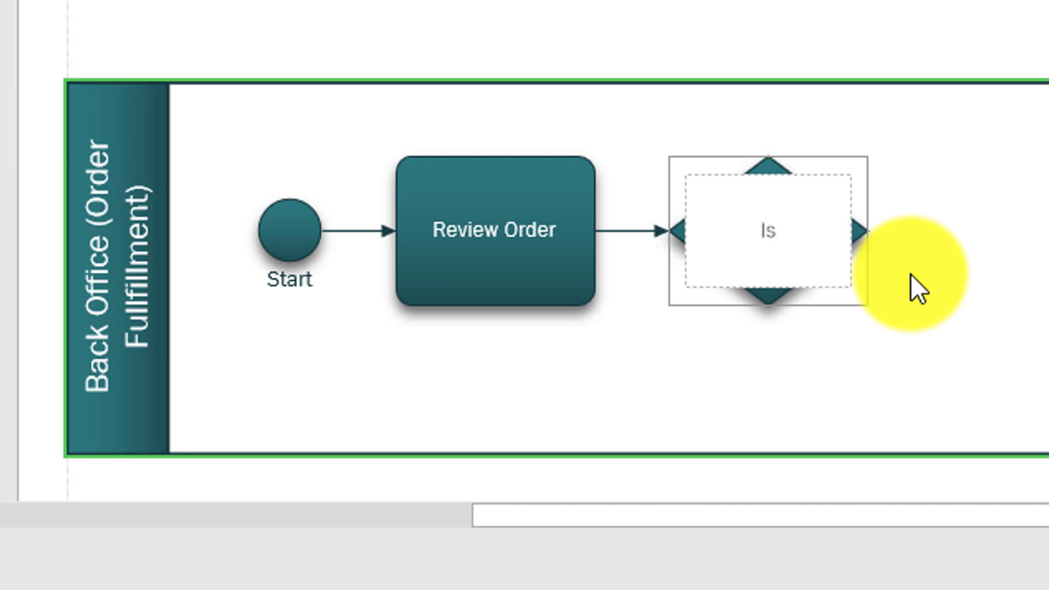
text( Order Valid?)
key(Escape)
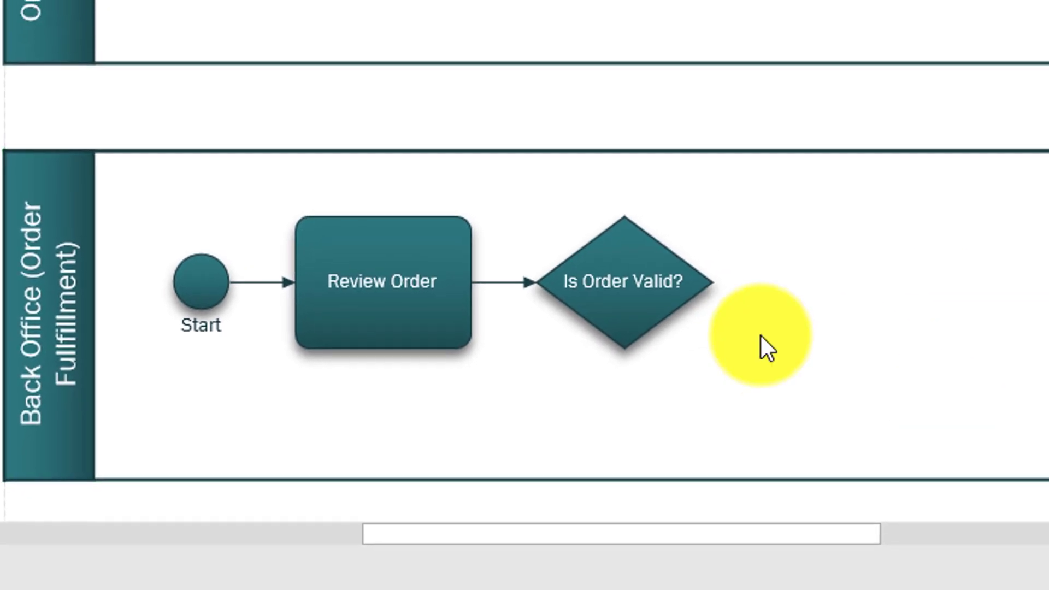
mouse_move(736, 280)
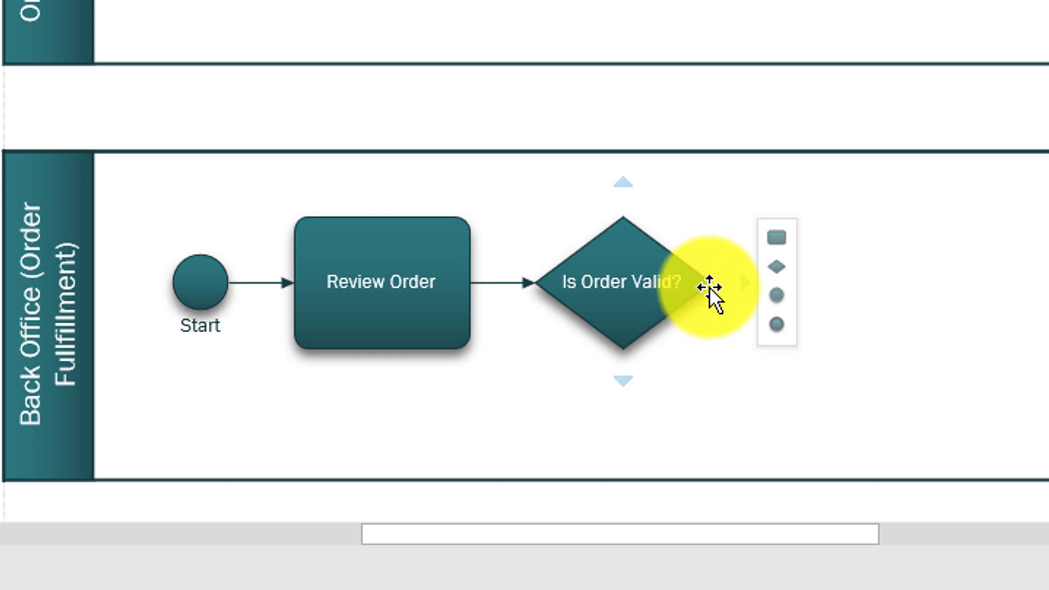
click(779, 239)
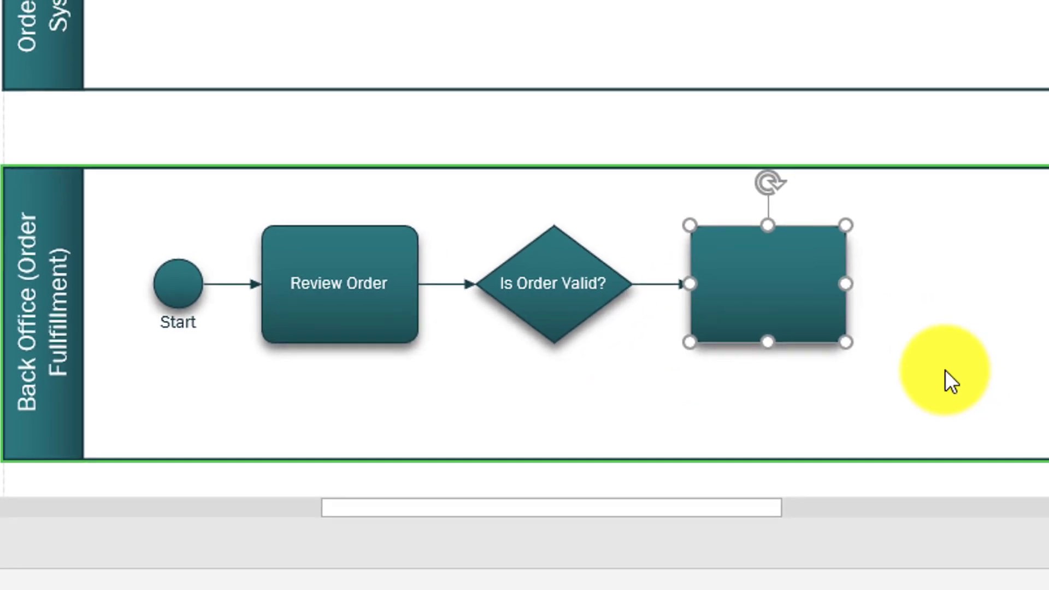
text(Acc)
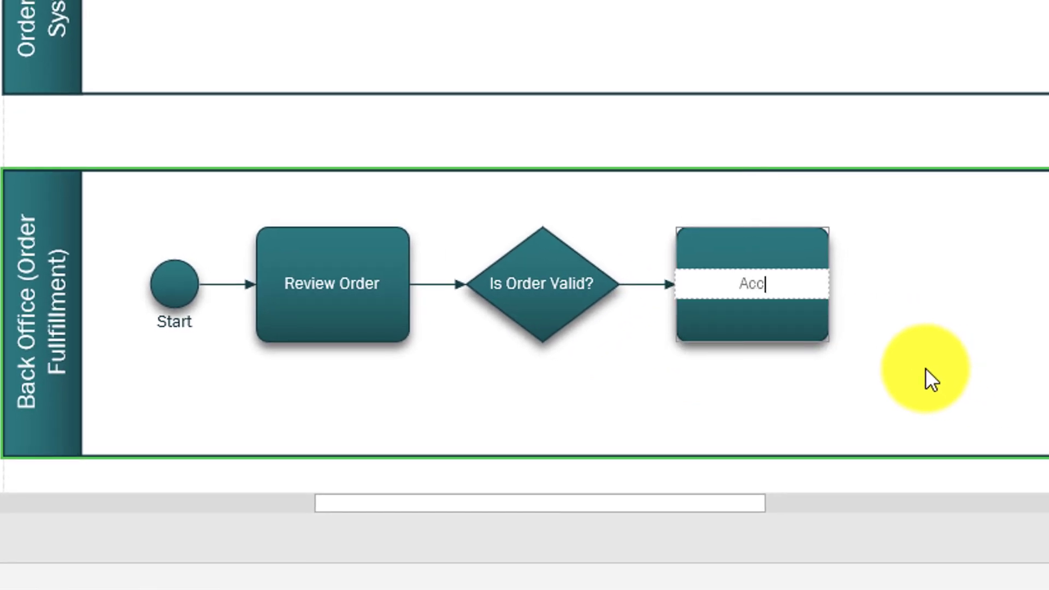
text(ept Order)
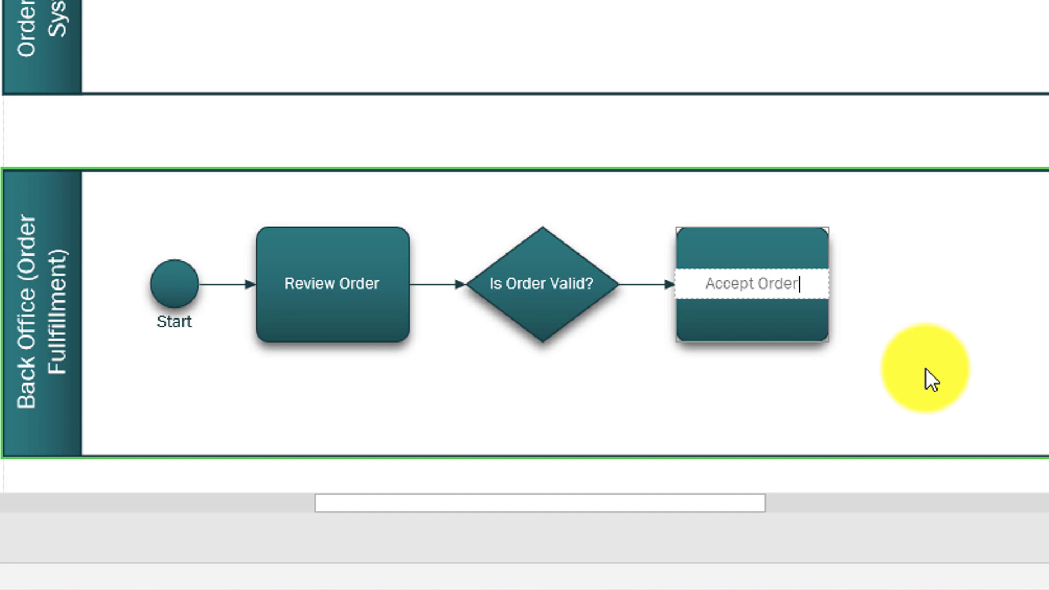
click(650, 290)
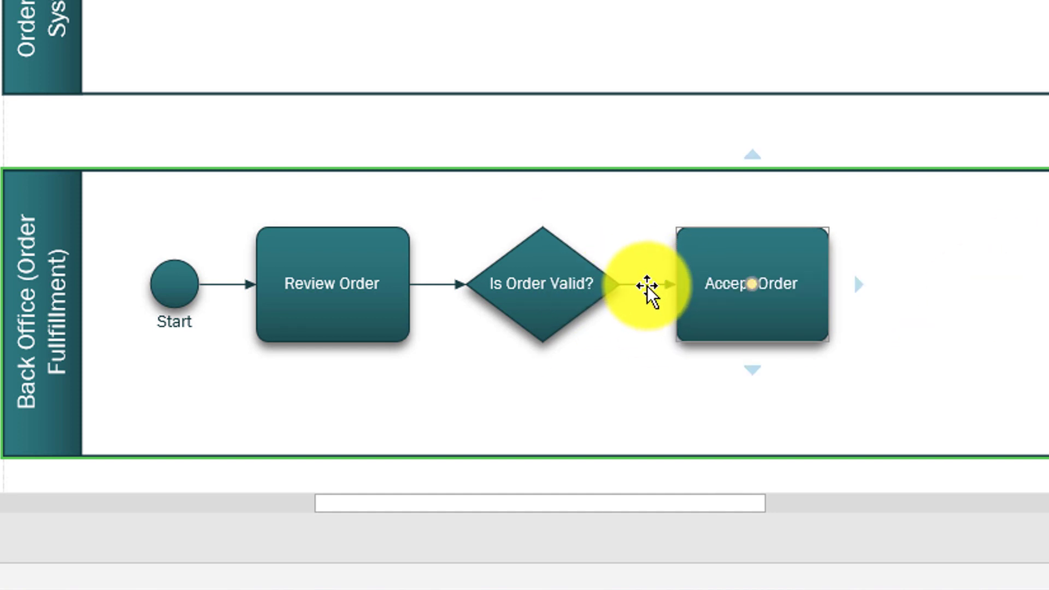
Label the connector into Accept Order 'Yes' and drag the Back Office lane taller.
text(Yes)
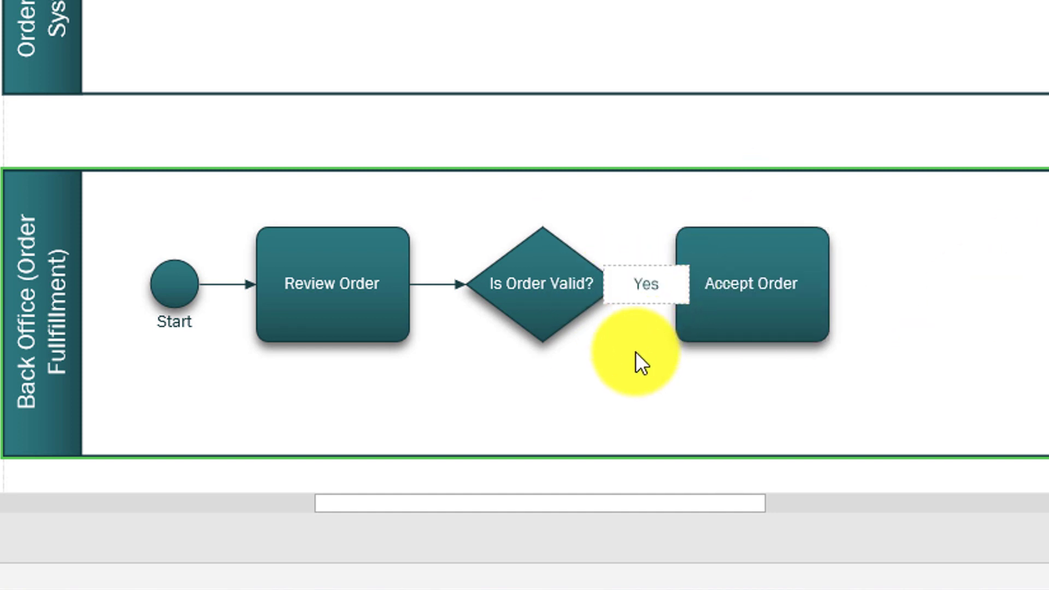
click(804, 415)
scroll(817, 402, down, 1)
scroll(817, 413, down, 1)
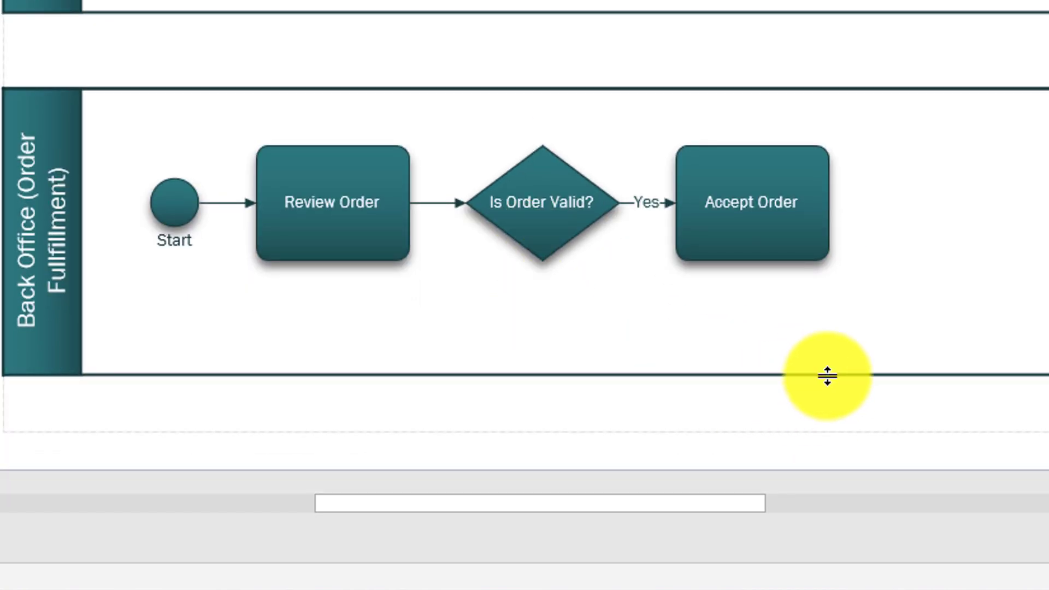
drag(826, 375, 824, 485)
scroll(817, 437, down, 2)
drag(821, 428, 820, 437)
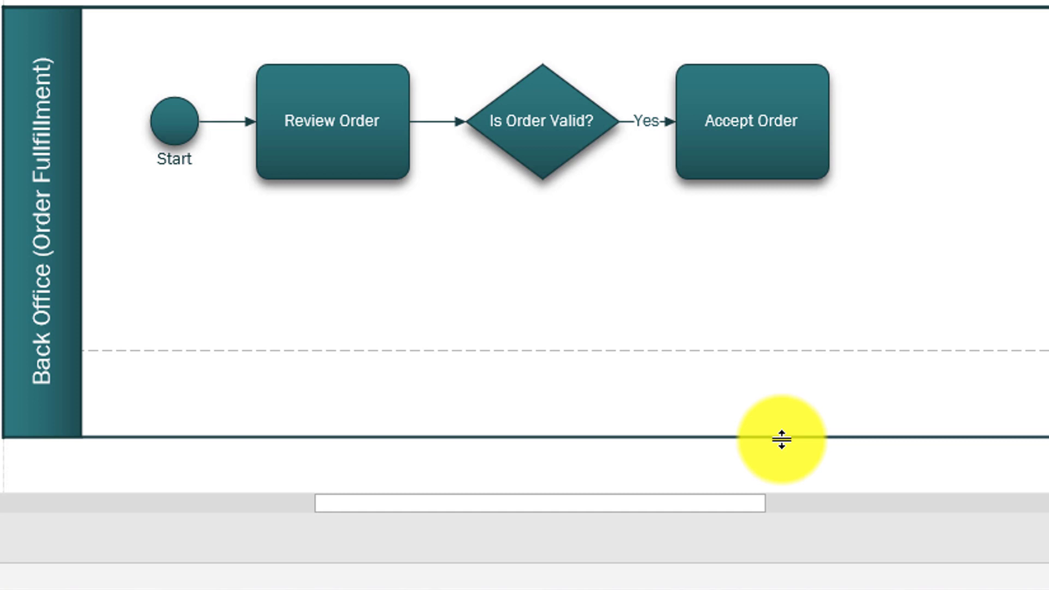
Add a connected rectangle below the 'Is Order Valid?' gateway.
mouse_move(536, 130)
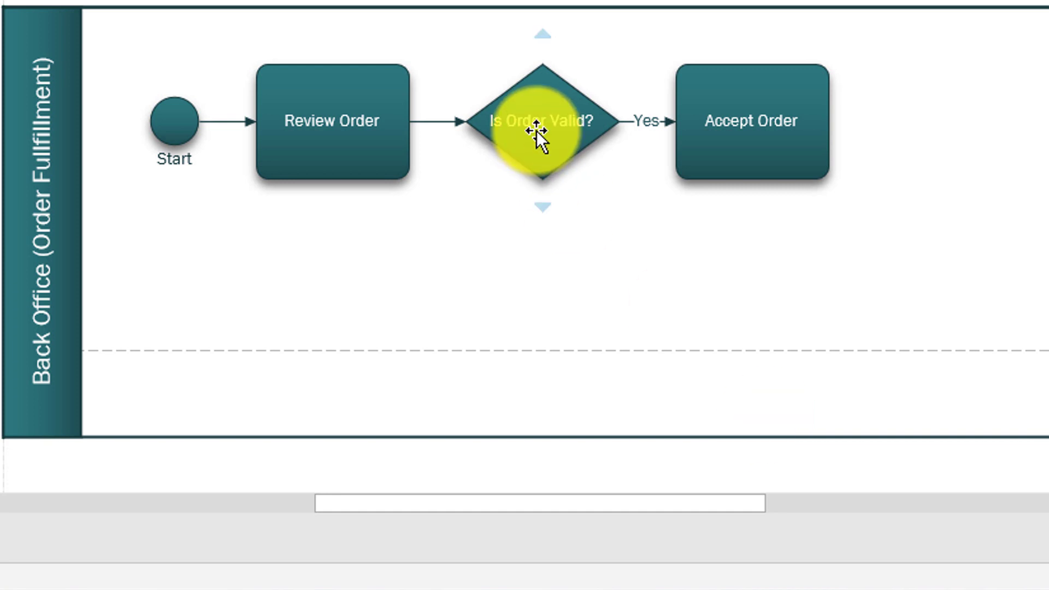
mouse_move(543, 205)
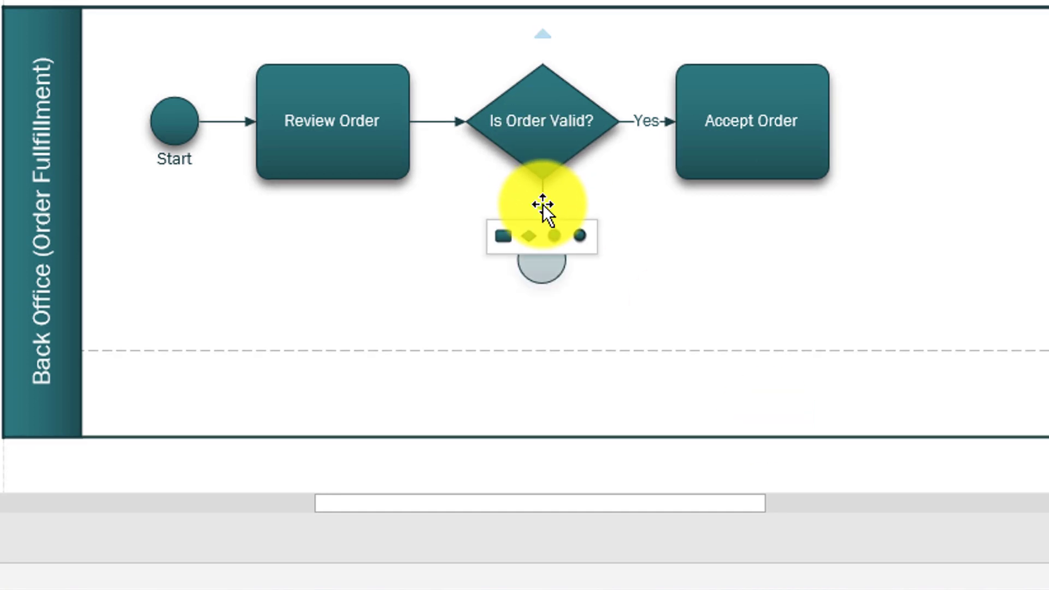
click(503, 237)
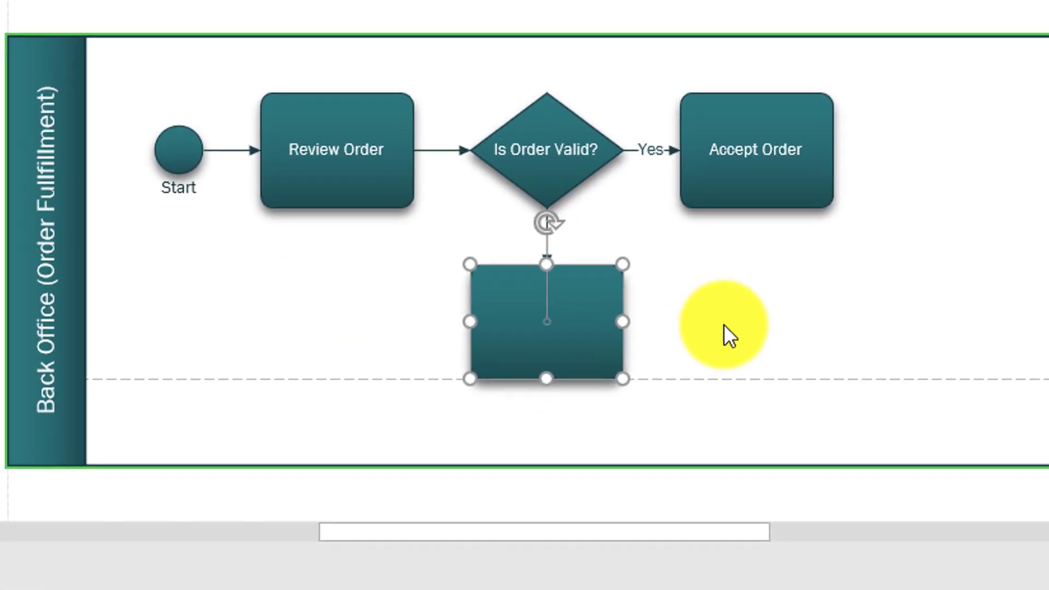
Undo the rectangle and add a connected diamond below 'Is Order Valid?' instead.
key(ctrl+z)
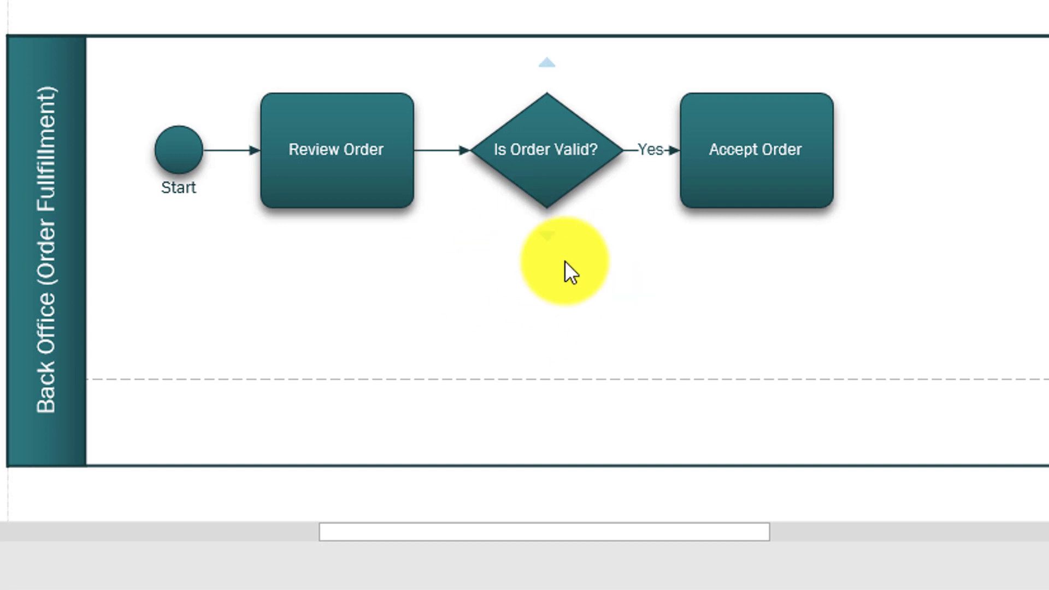
mouse_move(548, 234)
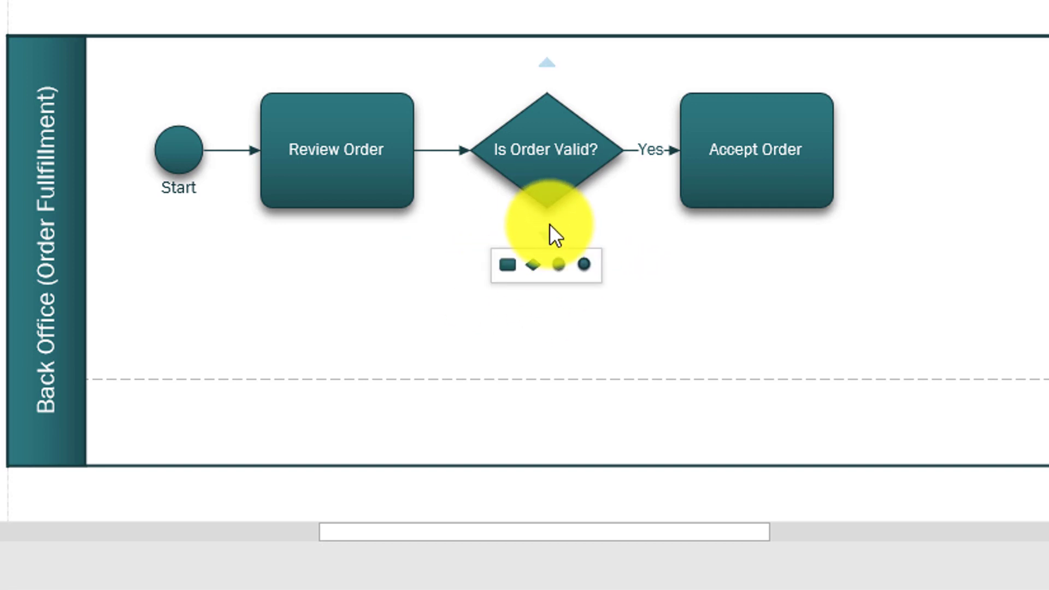
click(533, 266)
mouse_move(644, 316)
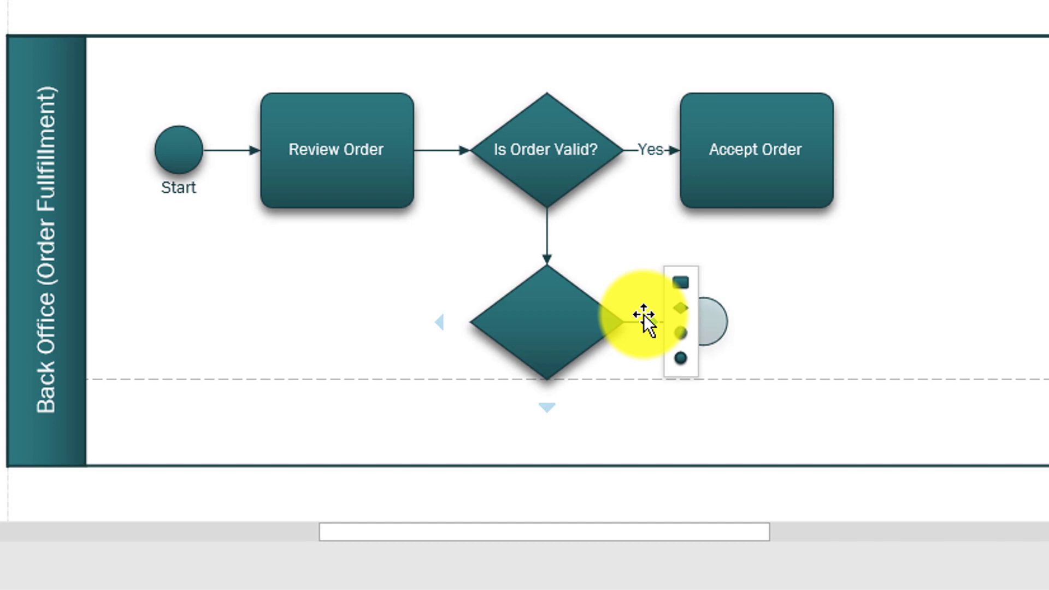
Label the new diamond 'Can order issues be resolved?', correcting the misspelled 'isssues'.
text(Can )
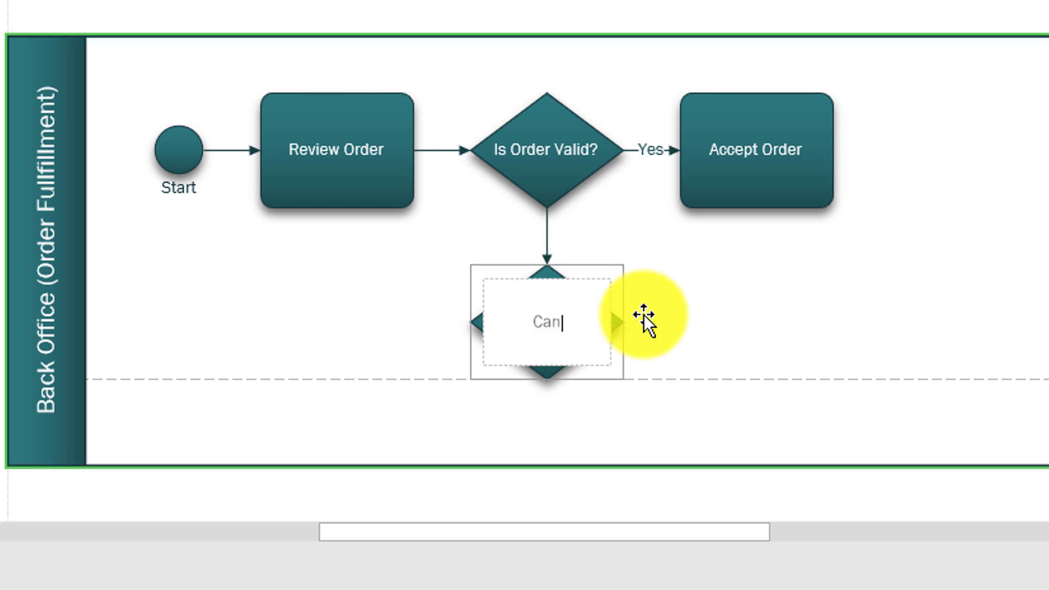
text(order isssue)
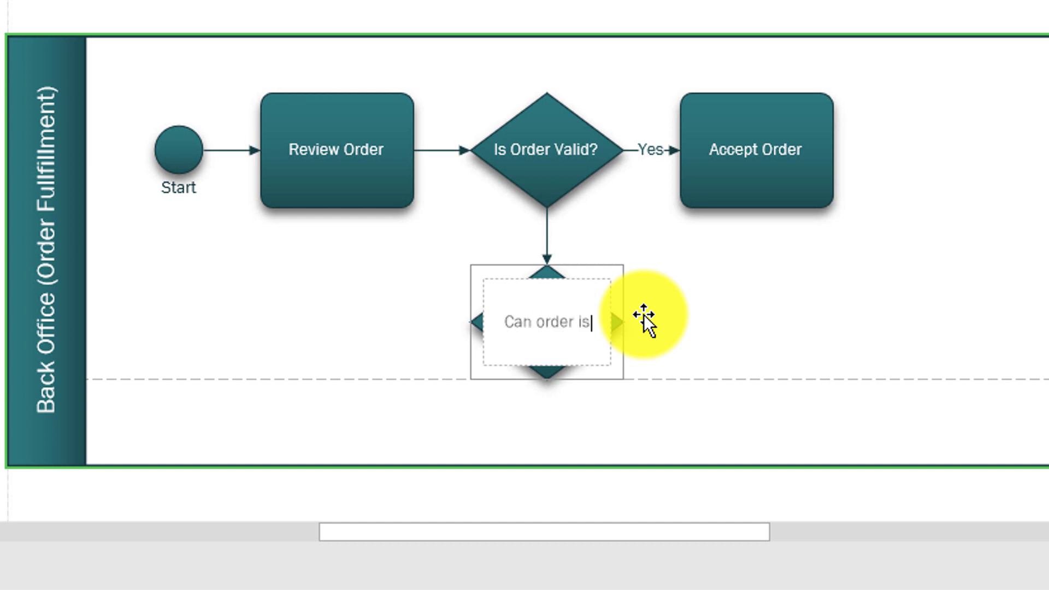
text(d)
key(BackSpace)
text(ssues be reso)
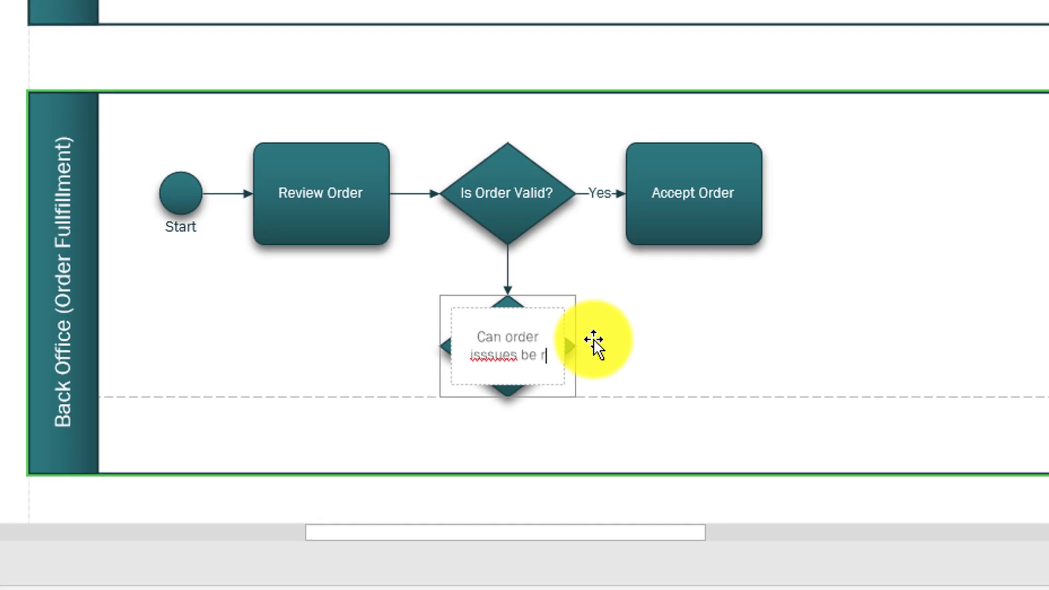
text(lved?)
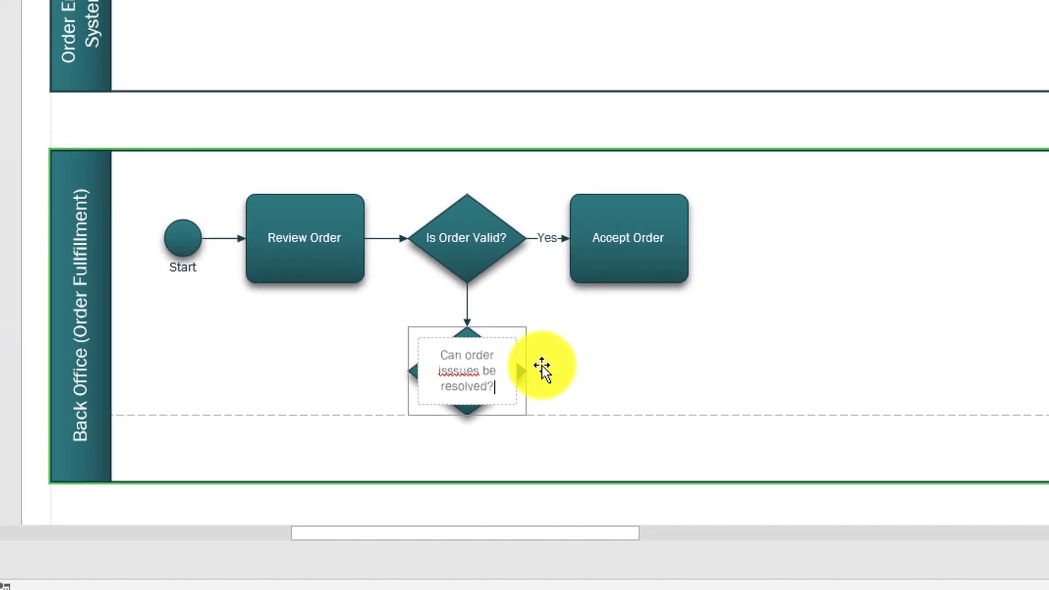
right_click(451, 373)
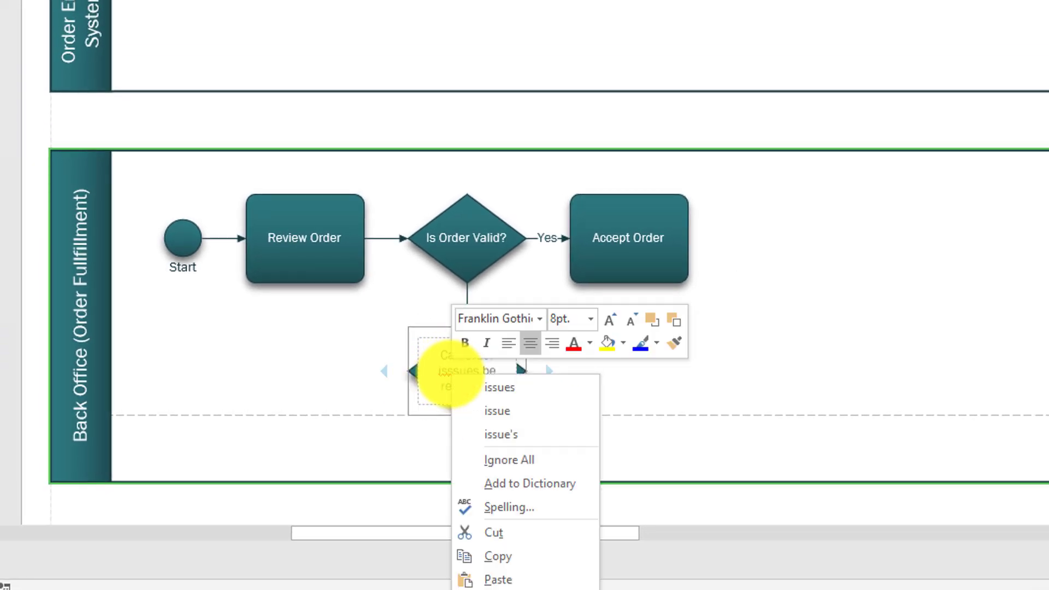
click(511, 388)
click(583, 398)
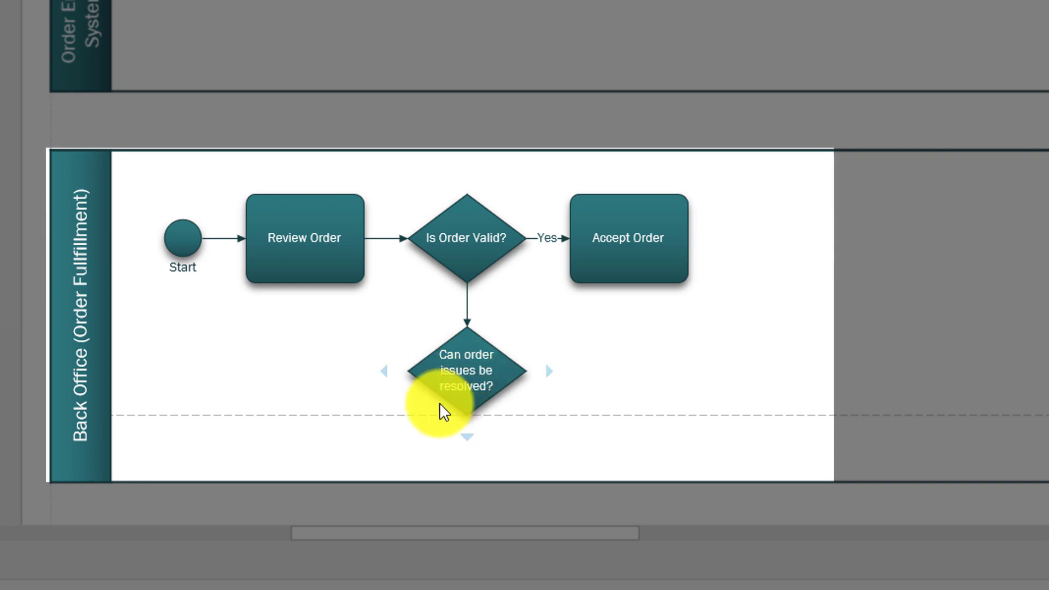
Add a connected 'Reject Order' task to the left of the lower gateway.
mouse_move(384, 371)
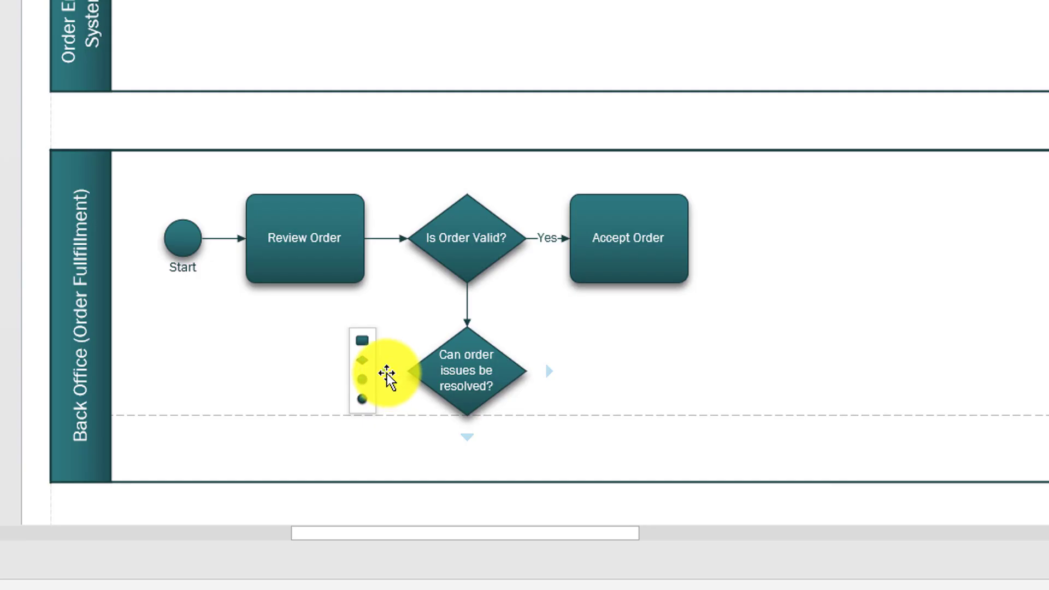
click(364, 341)
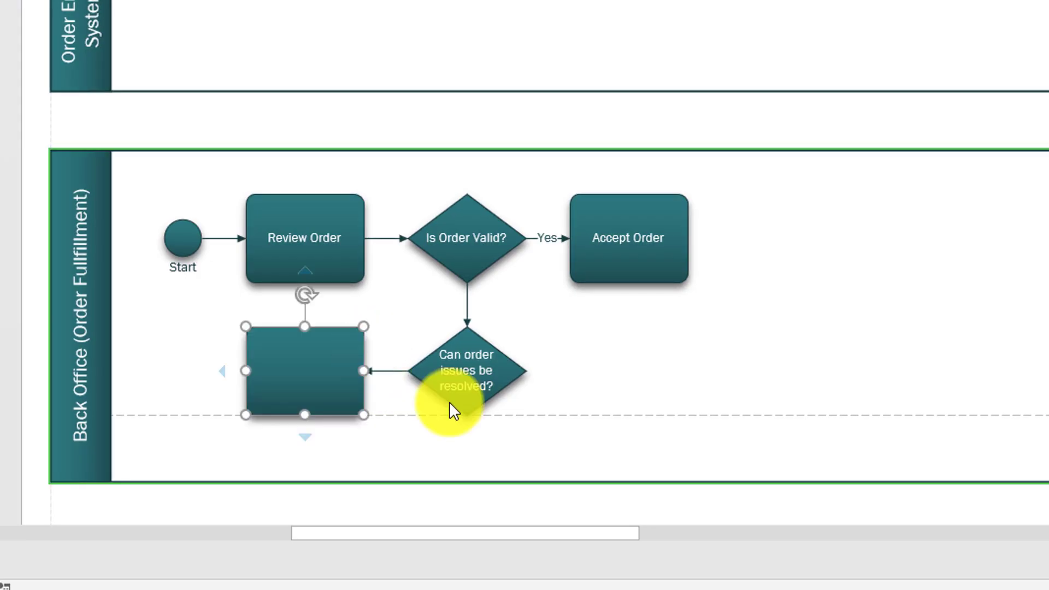
text(Reject Order)
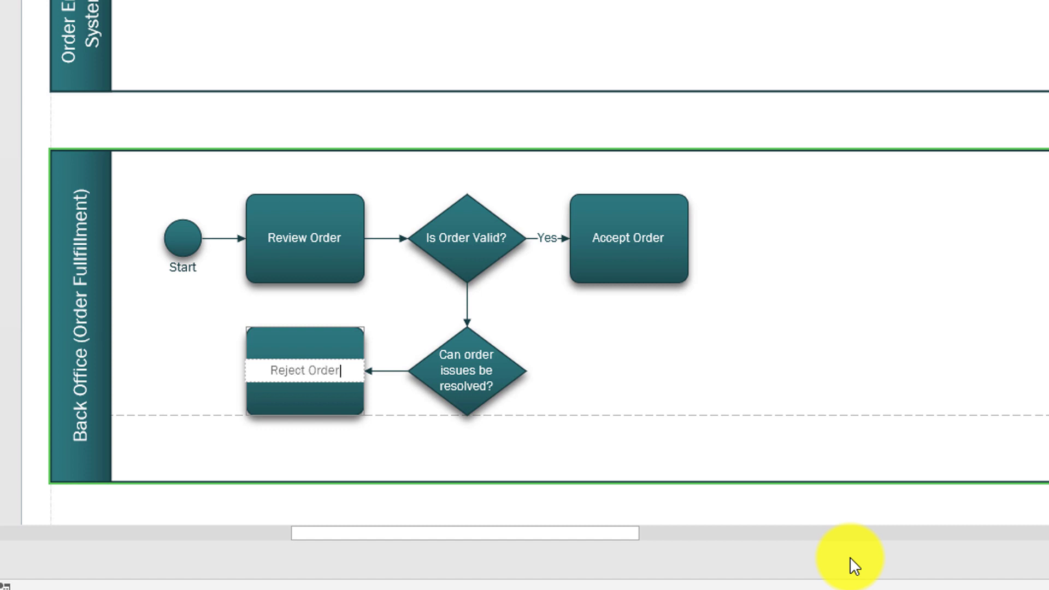
click(186, 392)
Add an end event labelled 'End' after Reject Order.
mouse_move(220, 372)
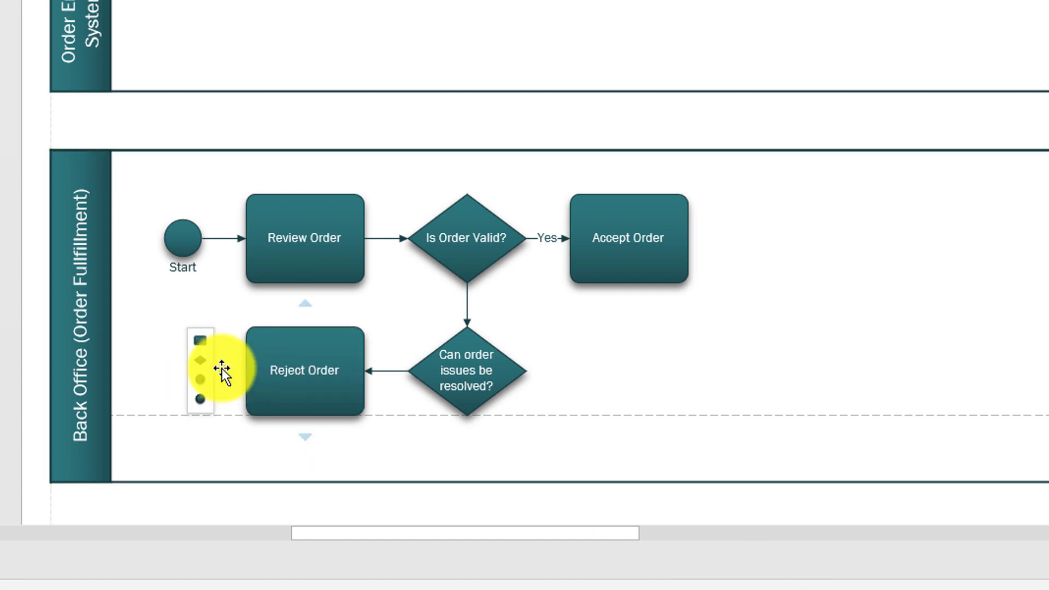
click(201, 399)
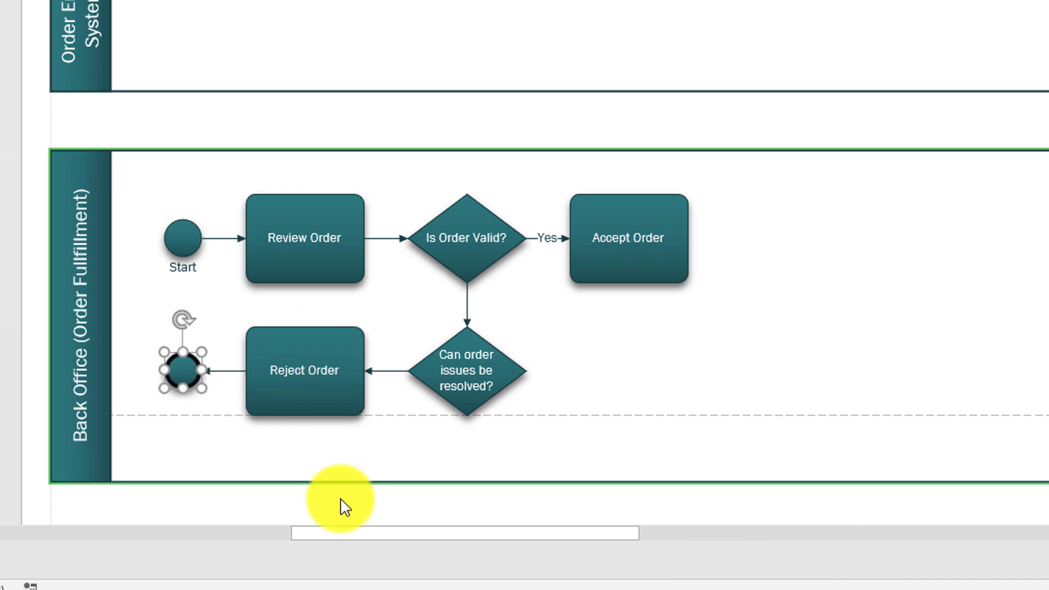
text(End)
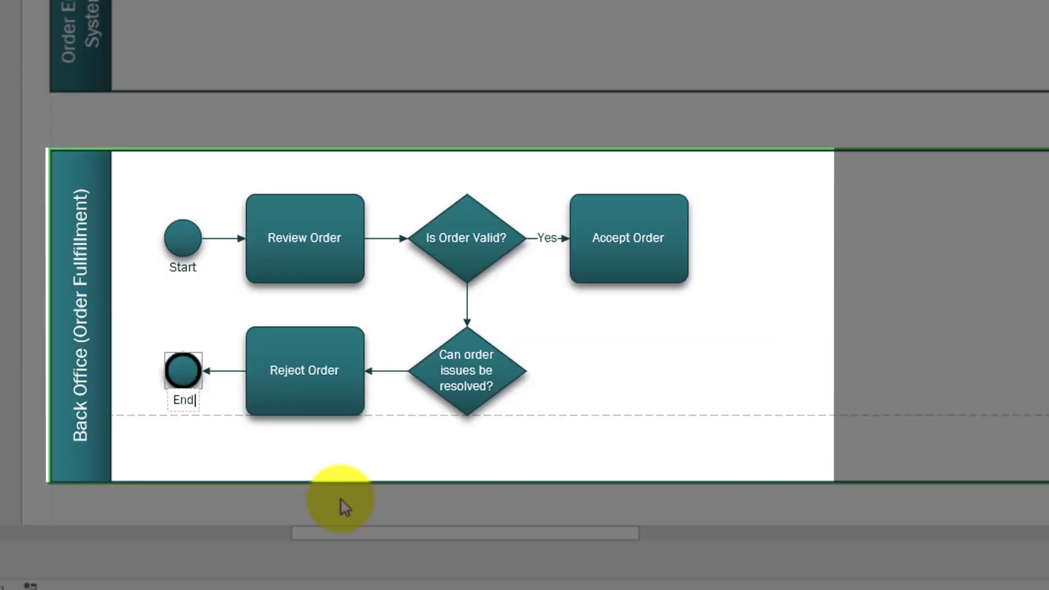
click(375, 460)
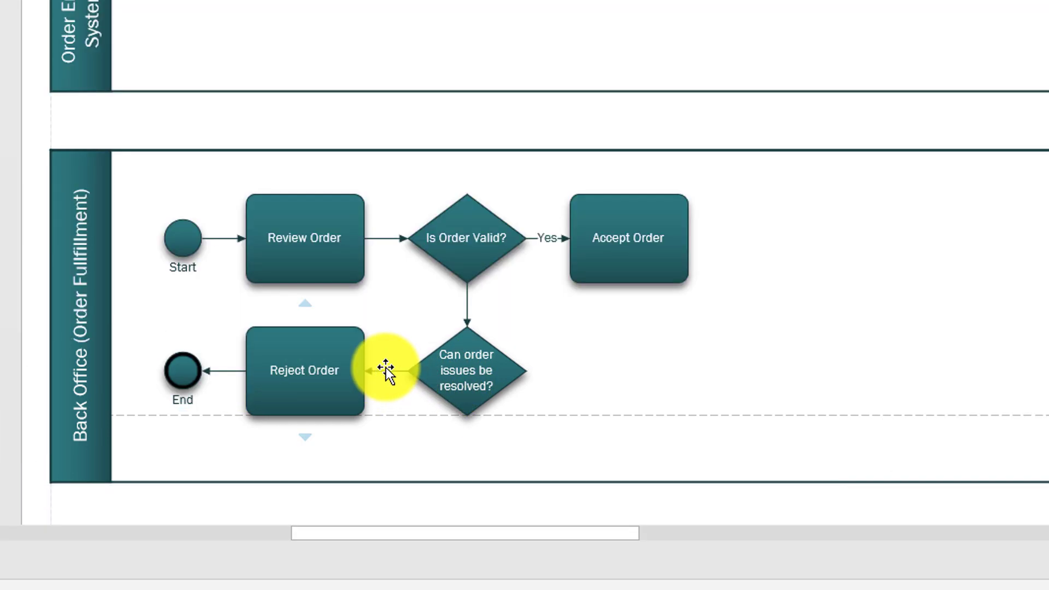
click(397, 376)
Change the label on the flow into Reject Order from Yes to No.
text(Yes)
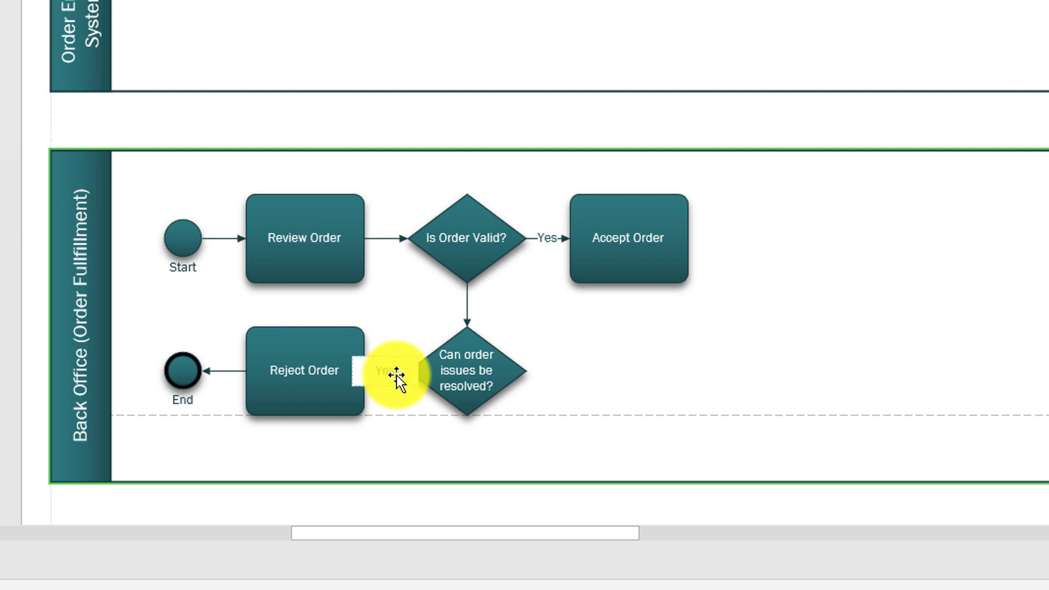
click(470, 308)
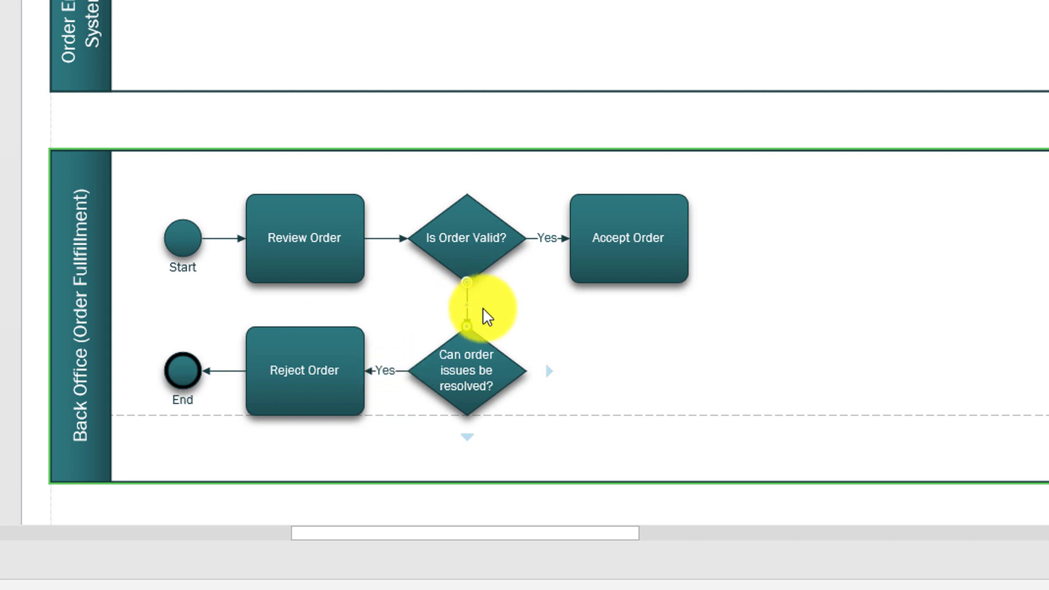
text(No)
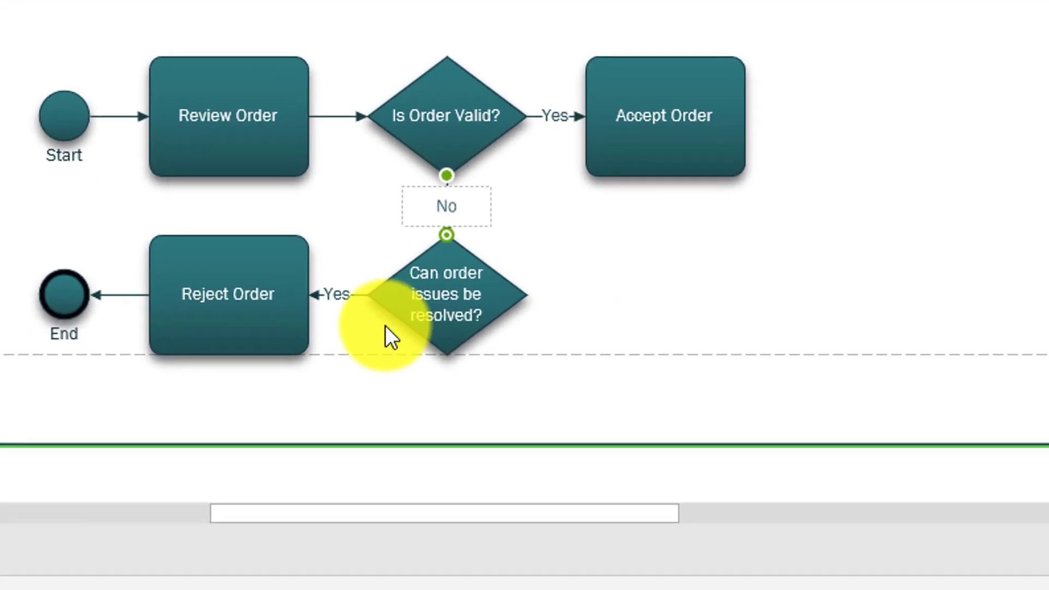
click(452, 292)
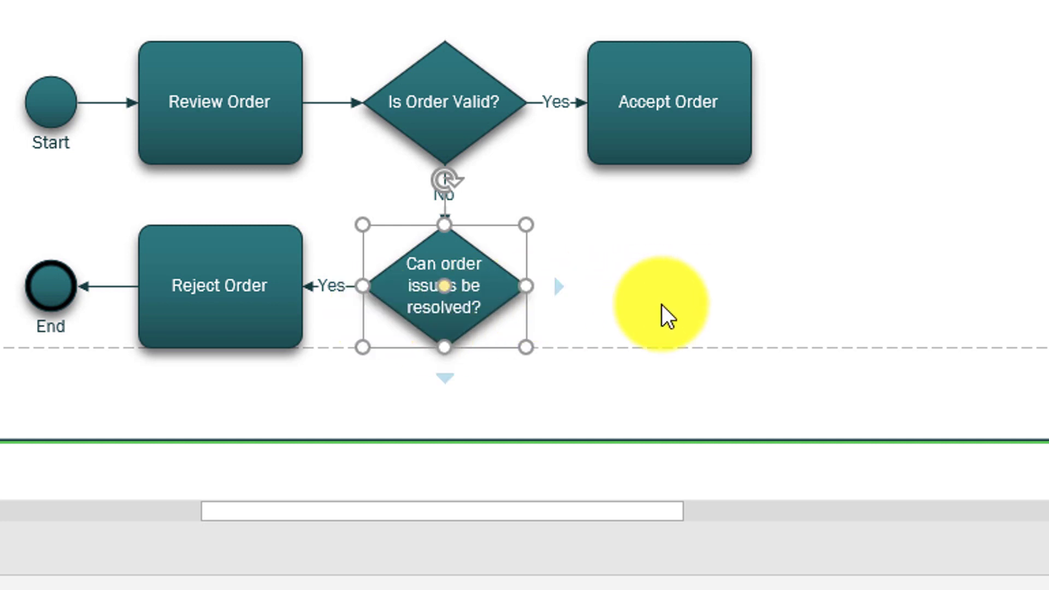
click(331, 289)
text(No)
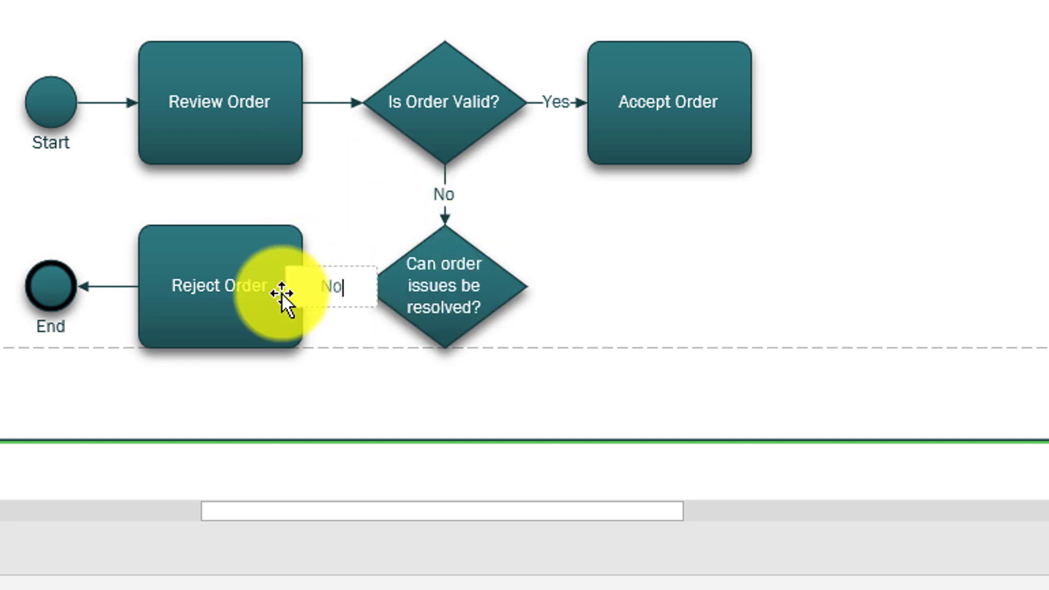
key(Escape)
click(636, 292)
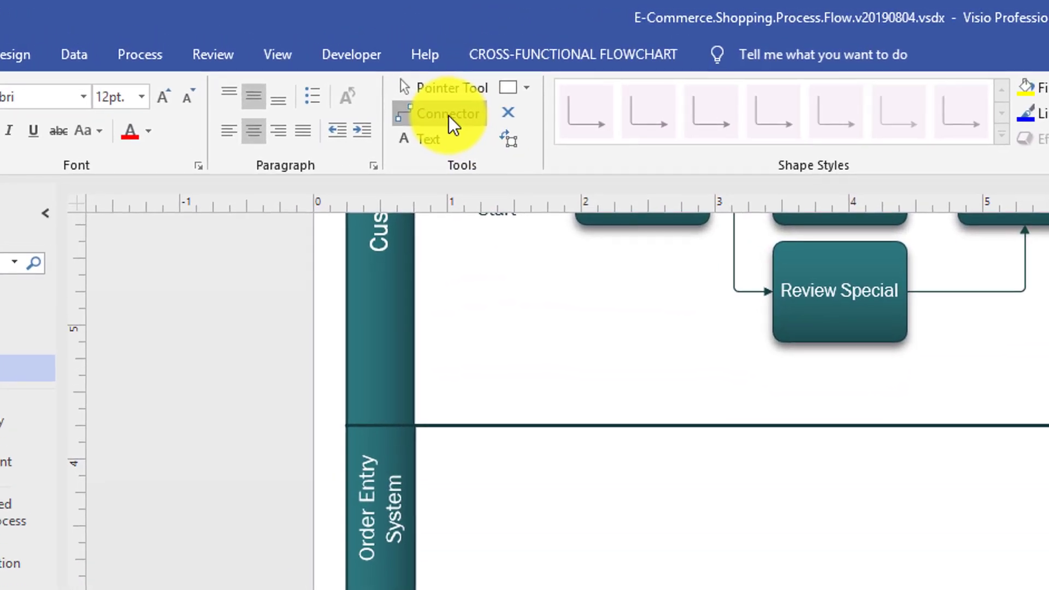
Draw a connector from the diamond's right point up to Accept Order's bottom and label it Yes.
click(451, 118)
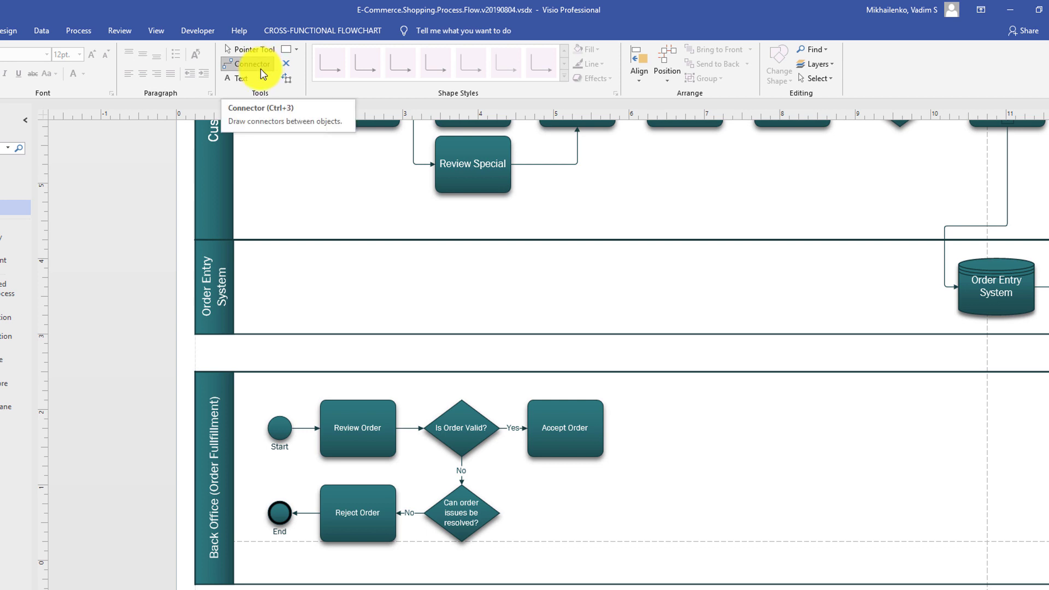
drag(501, 513, 567, 456)
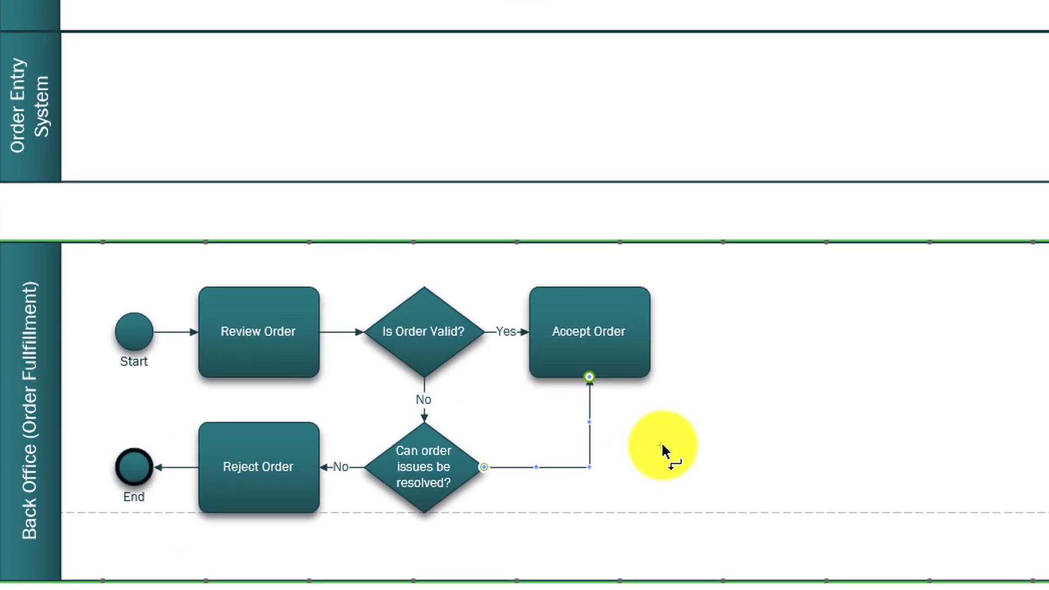
text(Yes)
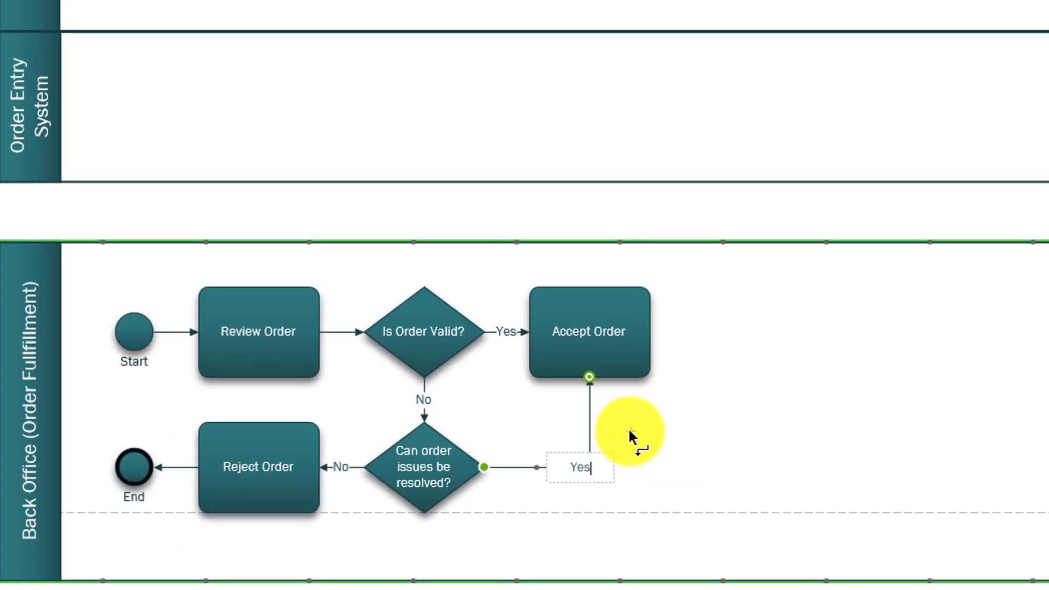
click(444, 485)
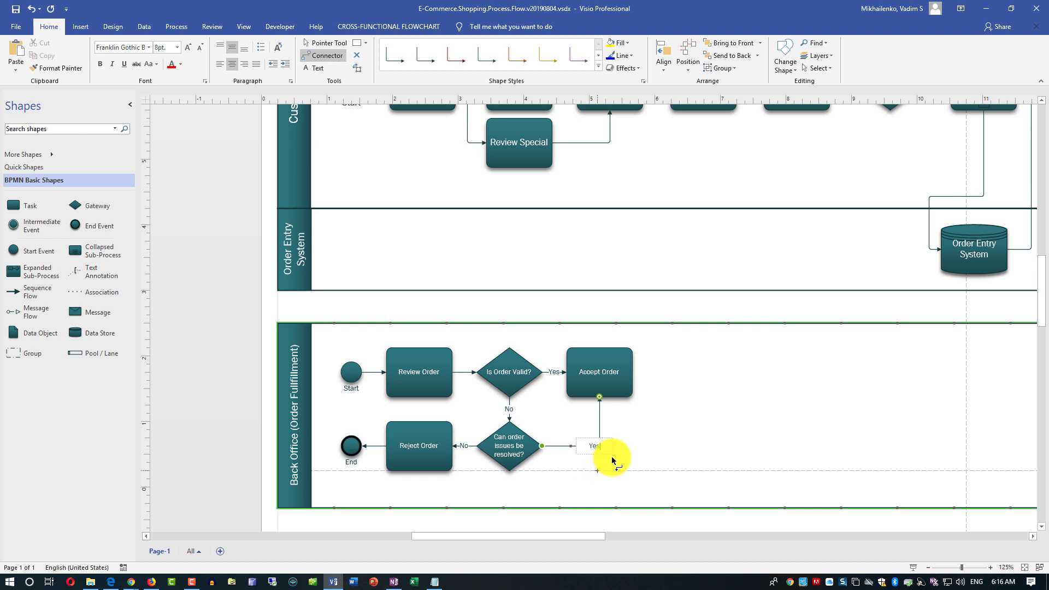
Add connected 'Package the Order' and 'Ship the Order' tasks after Accept Order.
click(326, 43)
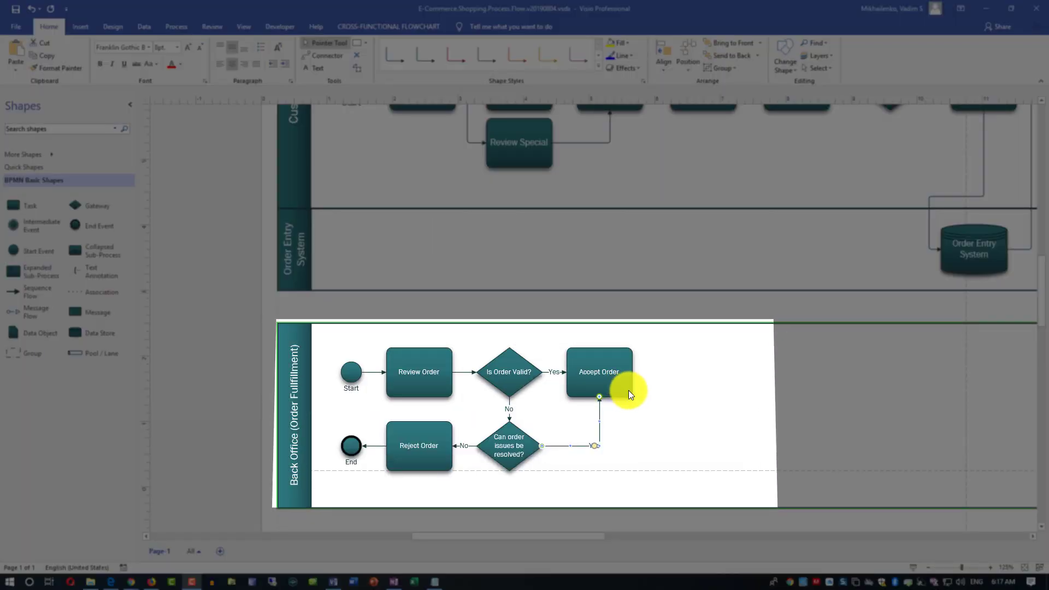
click(632, 391)
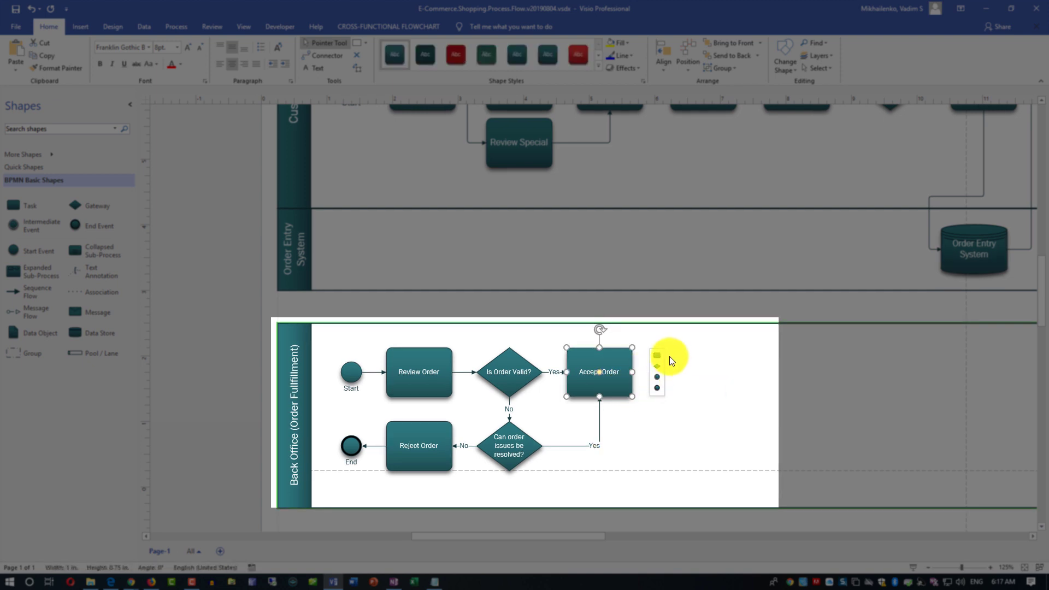
click(657, 355)
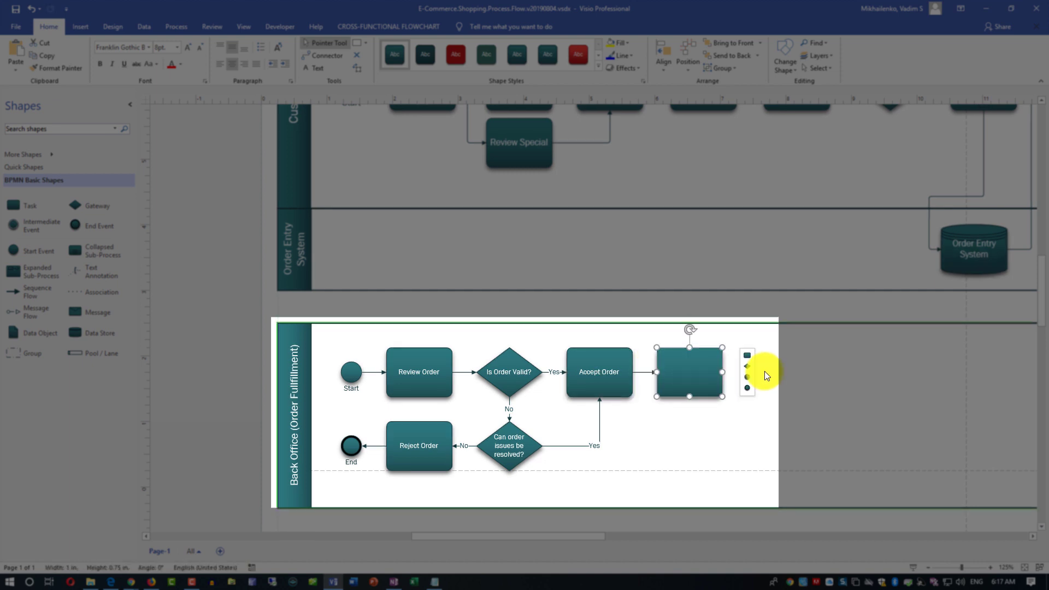
text(Package the Or)
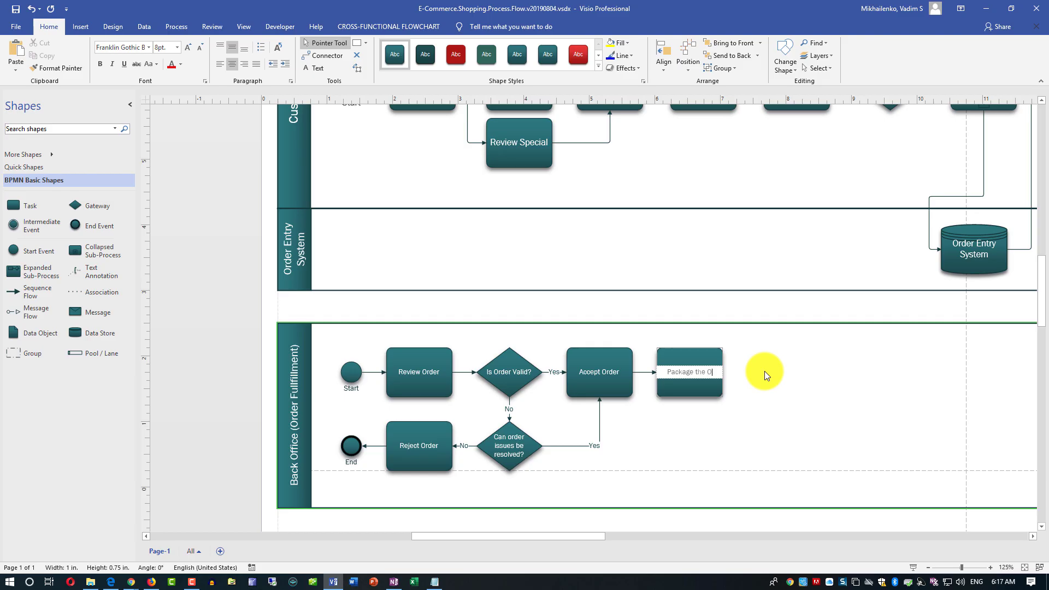
text(der)
click(726, 432)
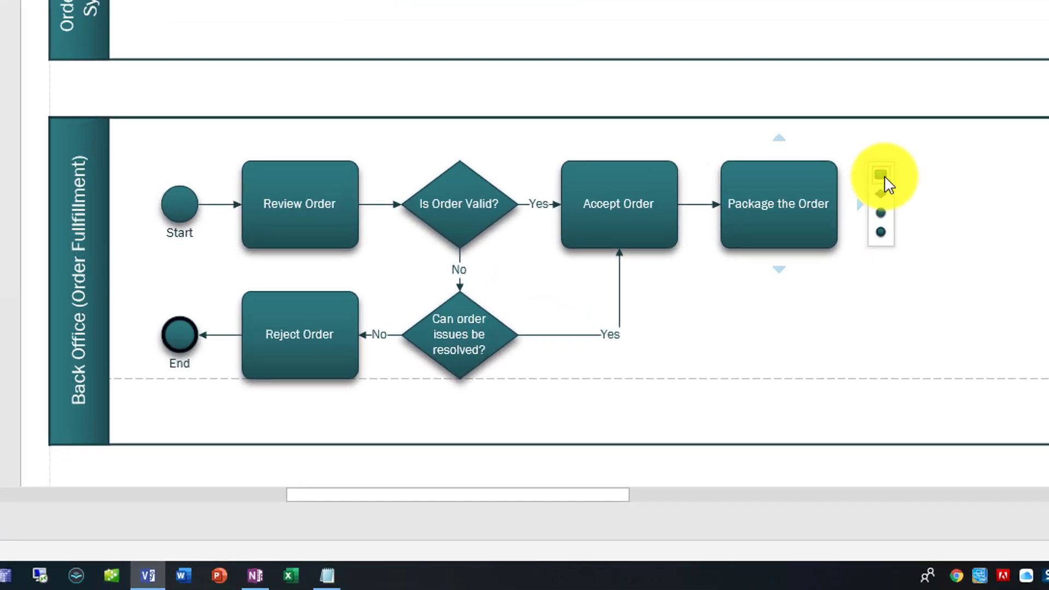
click(750, 360)
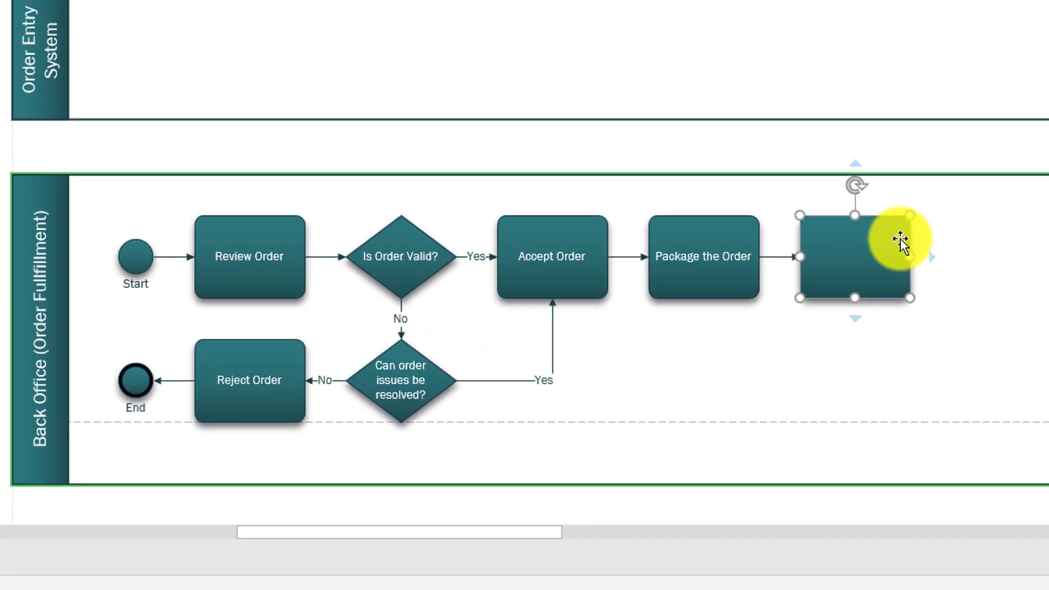
text(Ship the)
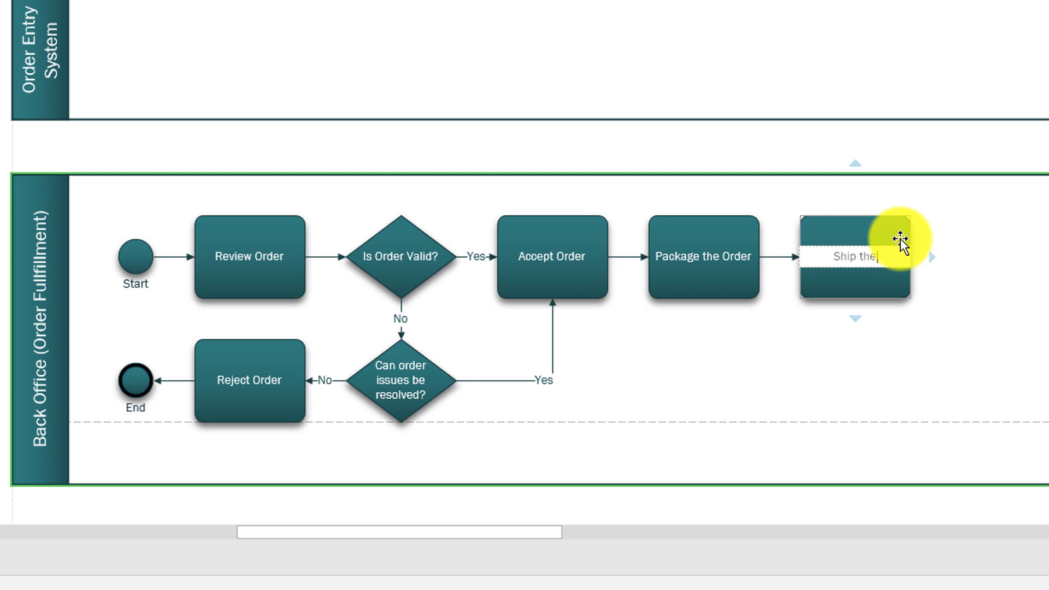
text( Order)
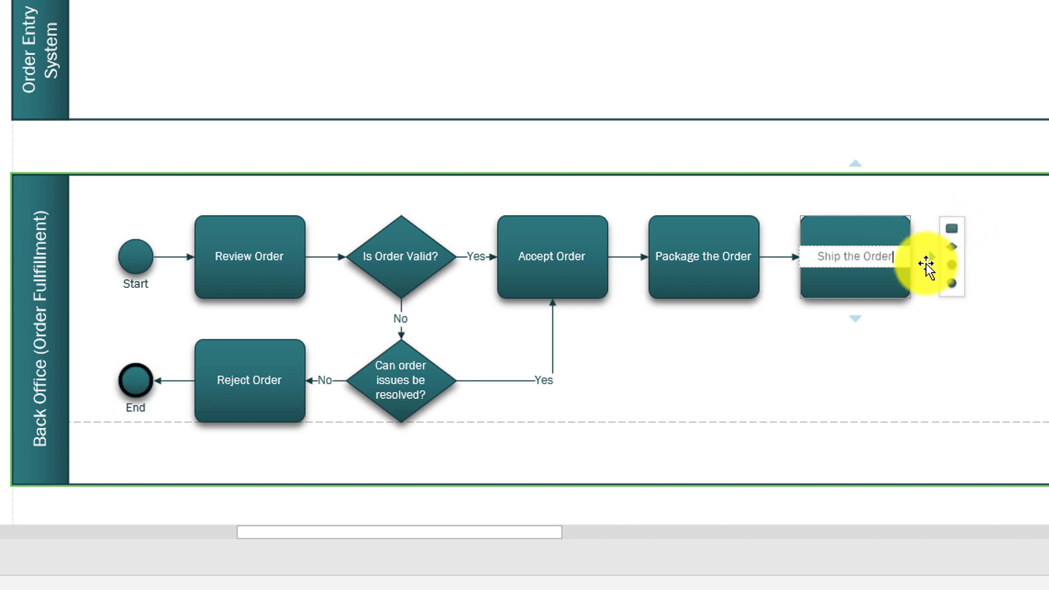
key(Escape)
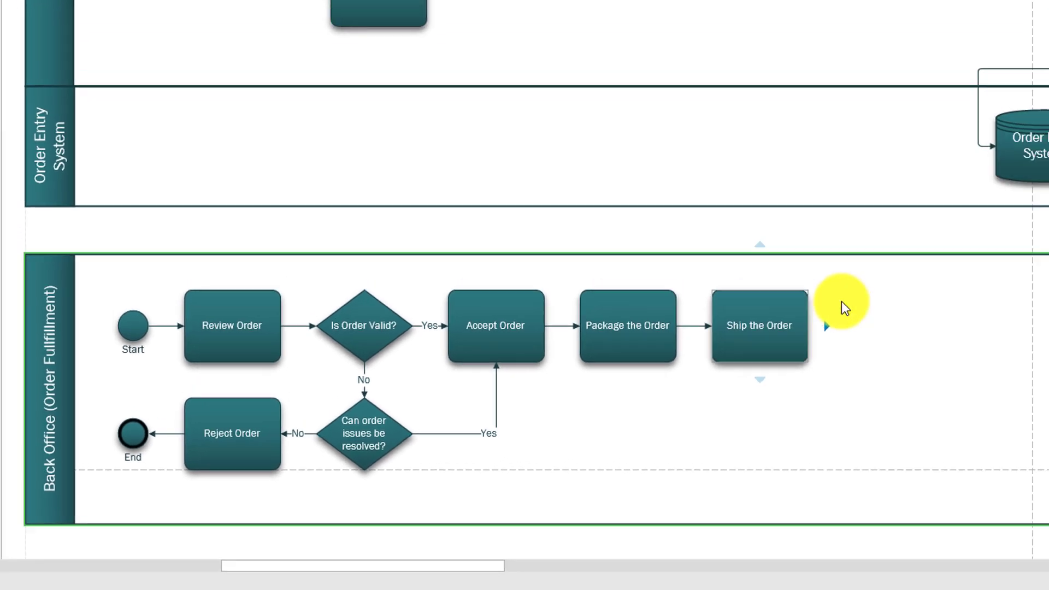
Add connected 'Generate Shipment Confirmation' and 'Notify the customer about shipment' tasks next.
click(827, 327)
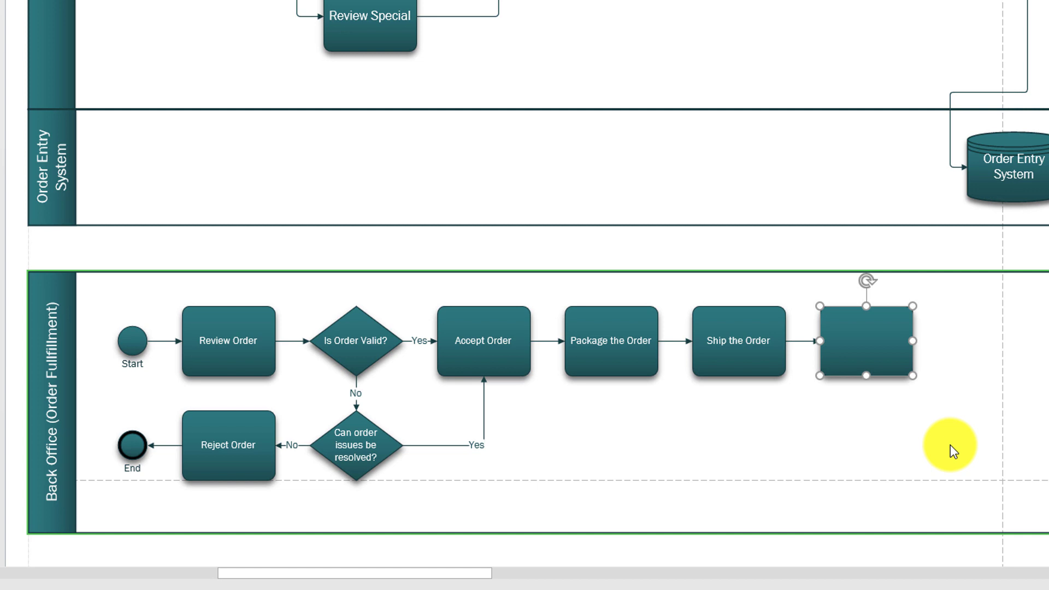
text(Generate Shipment Confirmation)
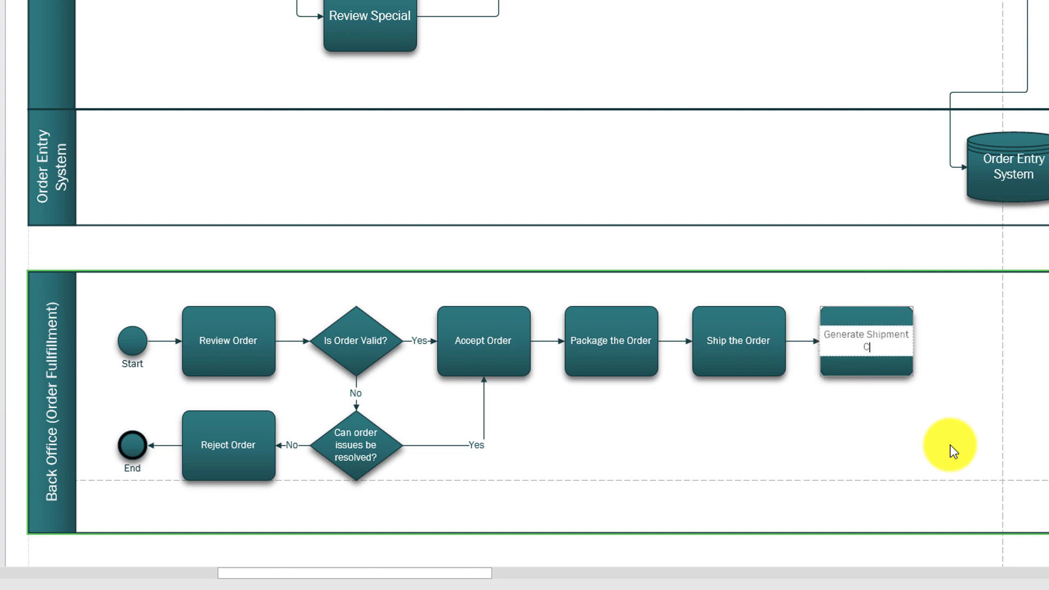
click(812, 471)
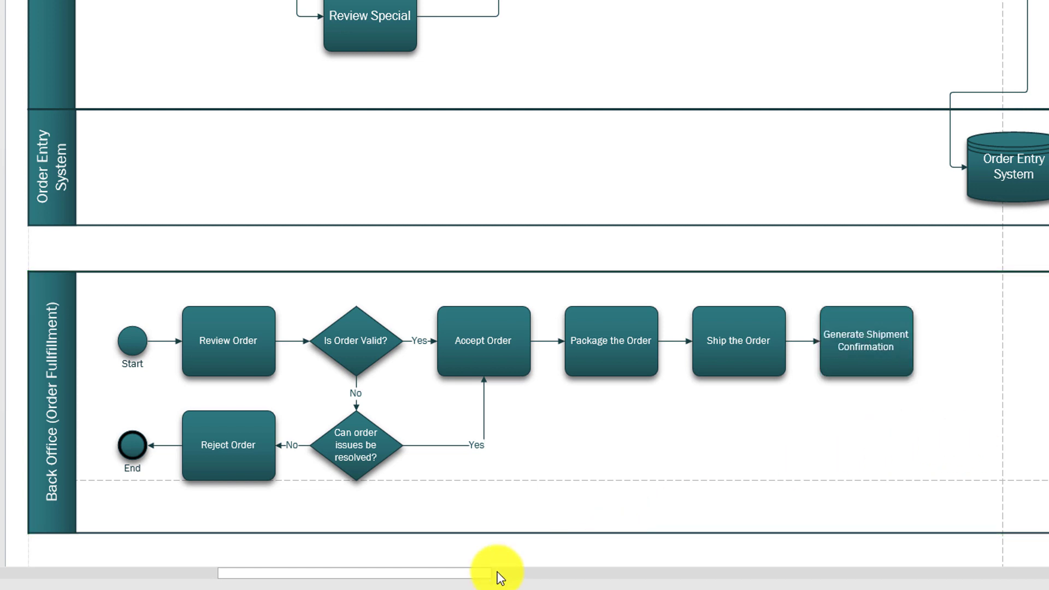
drag(487, 570, 521, 570)
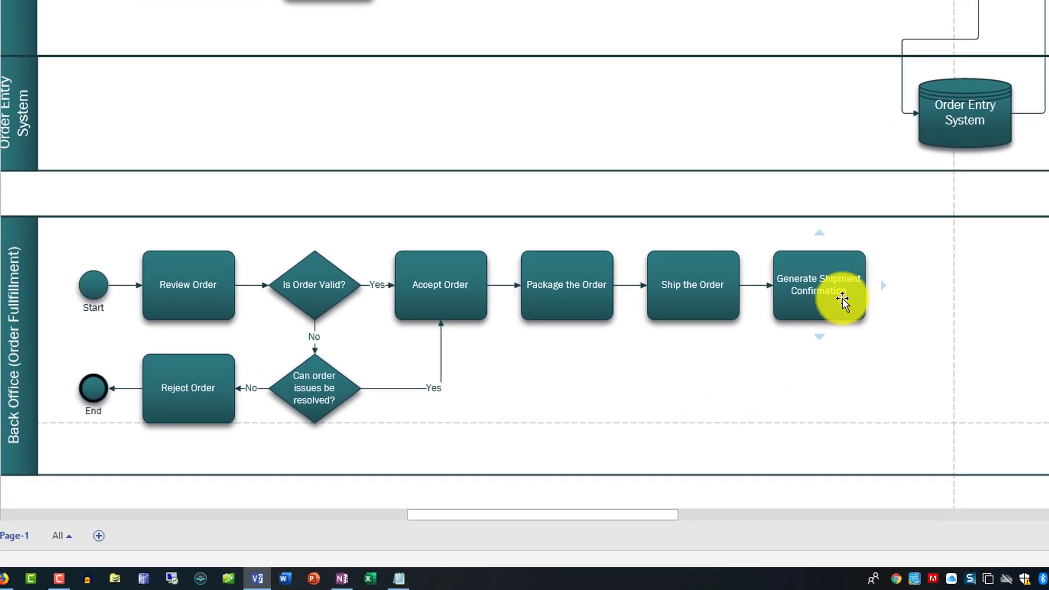
click(899, 263)
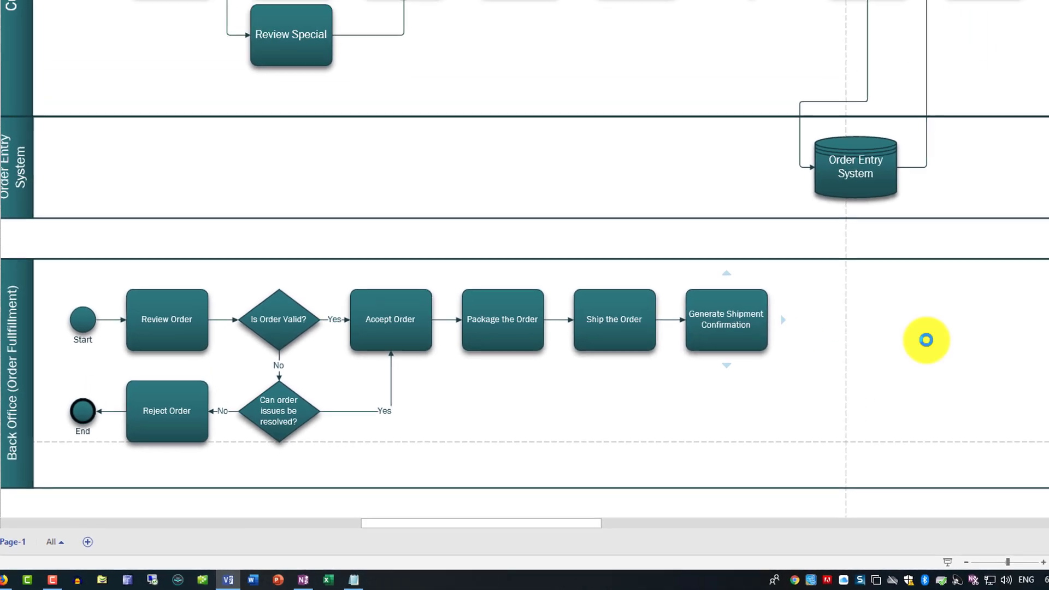
text(Notify the customer about shipment)
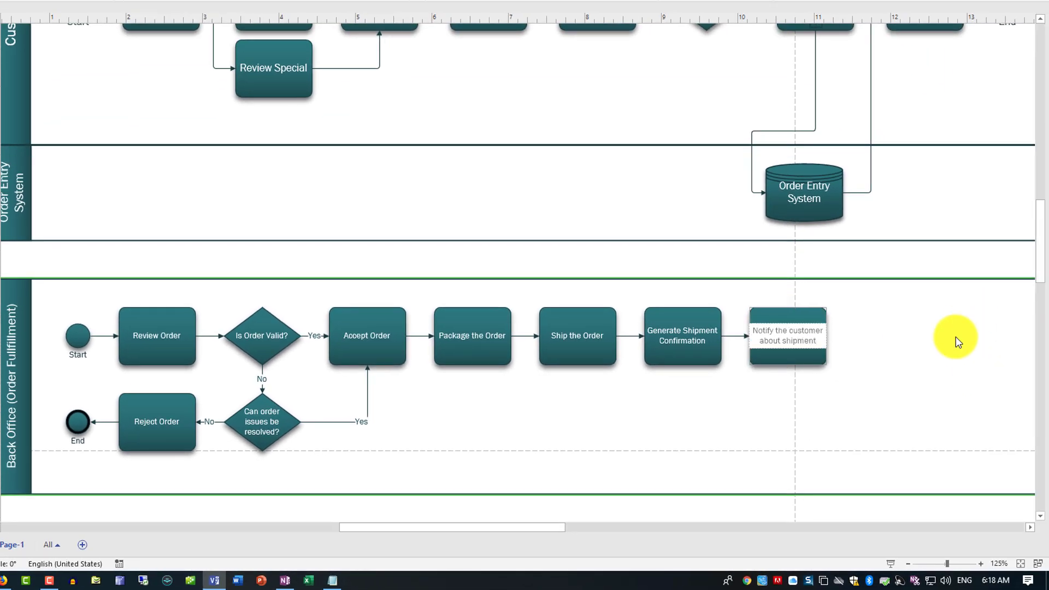
click(838, 403)
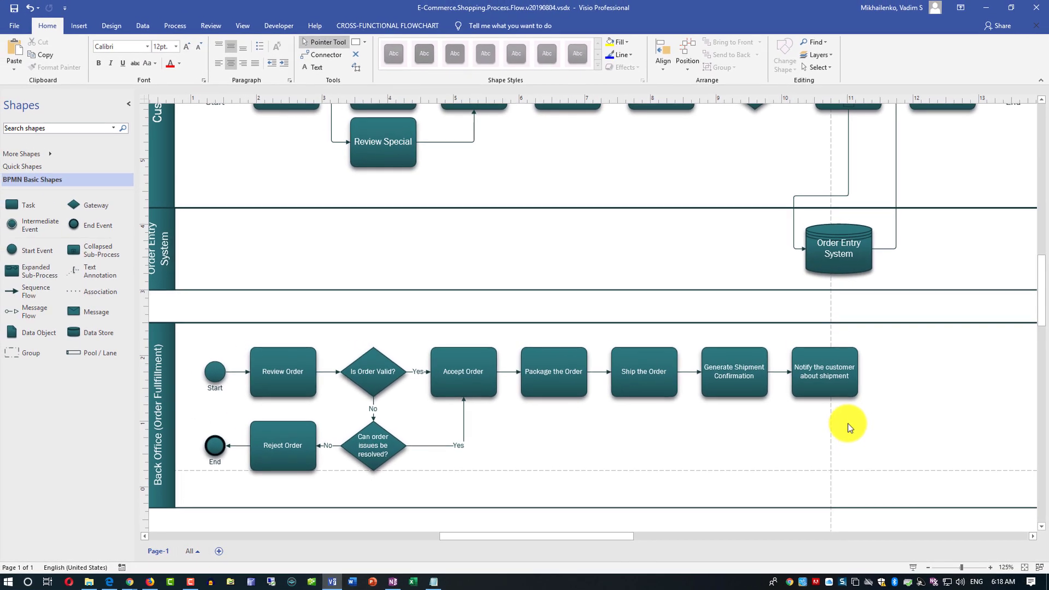
Close the chain with an End event labelled 'End' after the notification task.
click(653, 535)
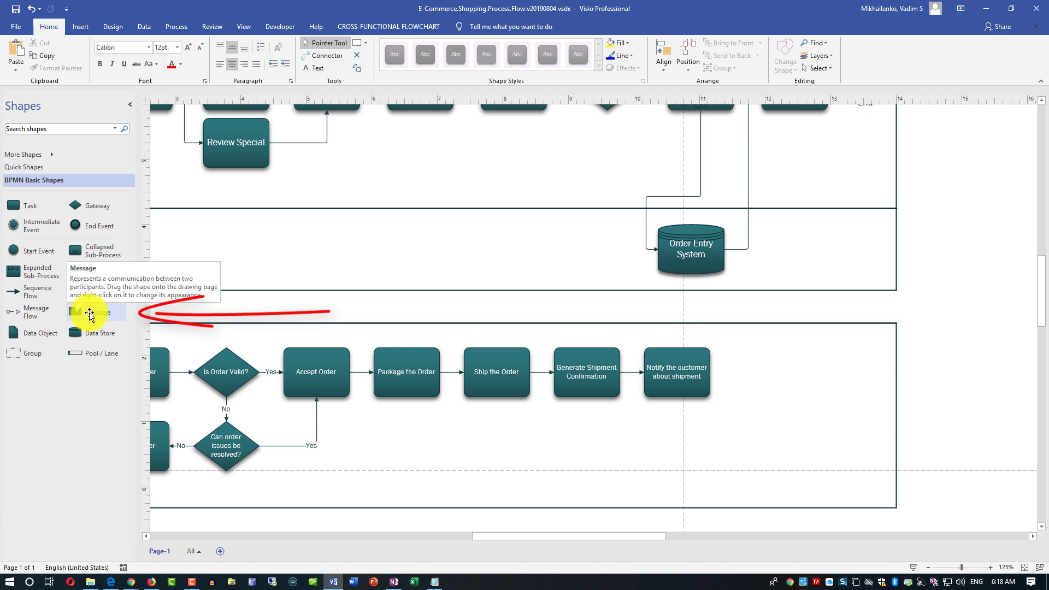
mouse_move(721, 373)
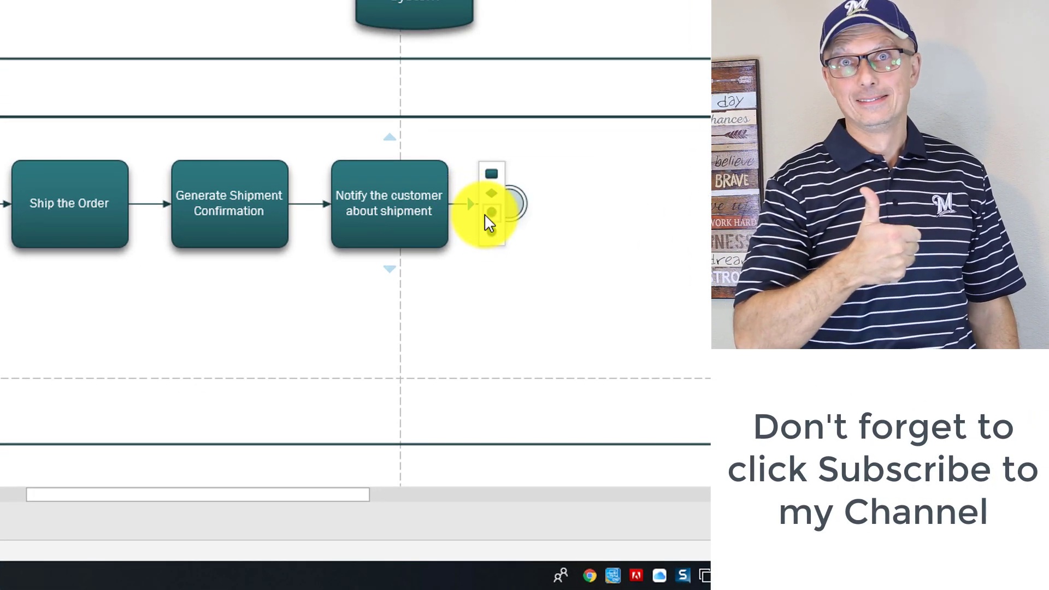
click(490, 230)
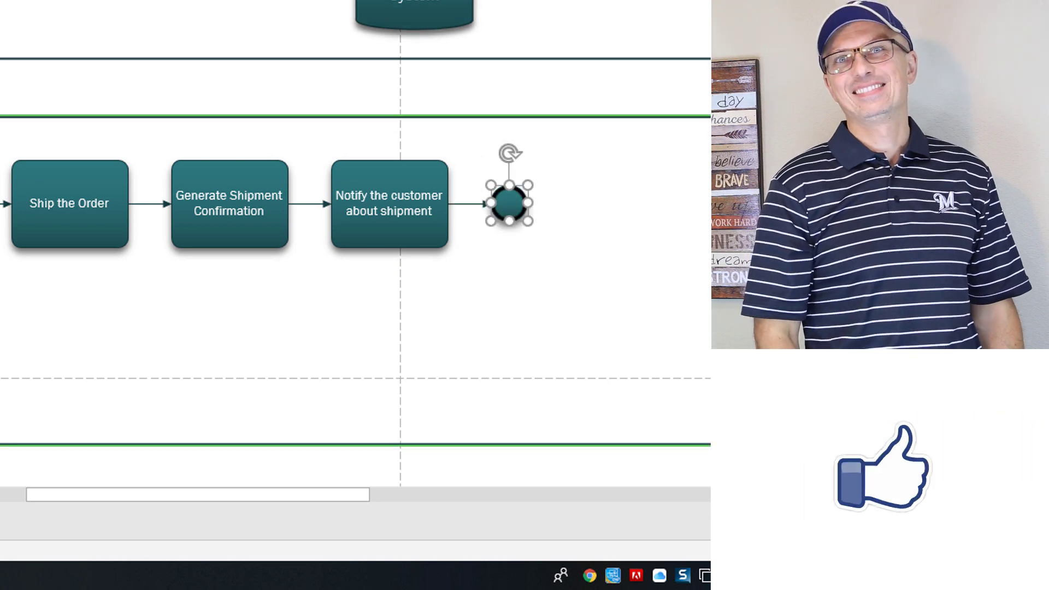
text(End)
click(585, 359)
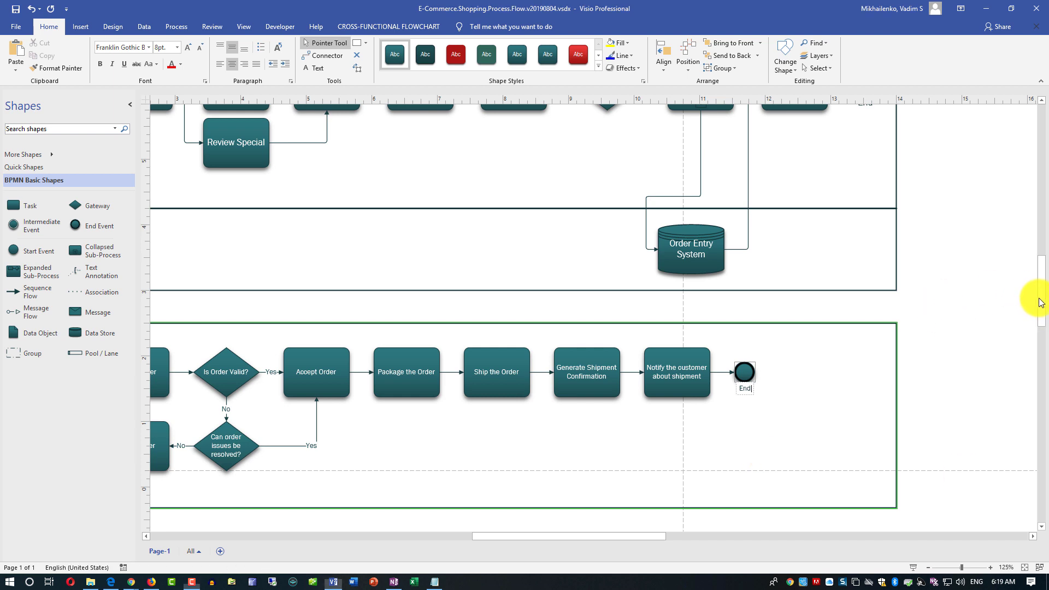
Zoom in to 175% and then 225% on the Order Entry System data store and its lane.
scroll(1041, 296, up, 3)
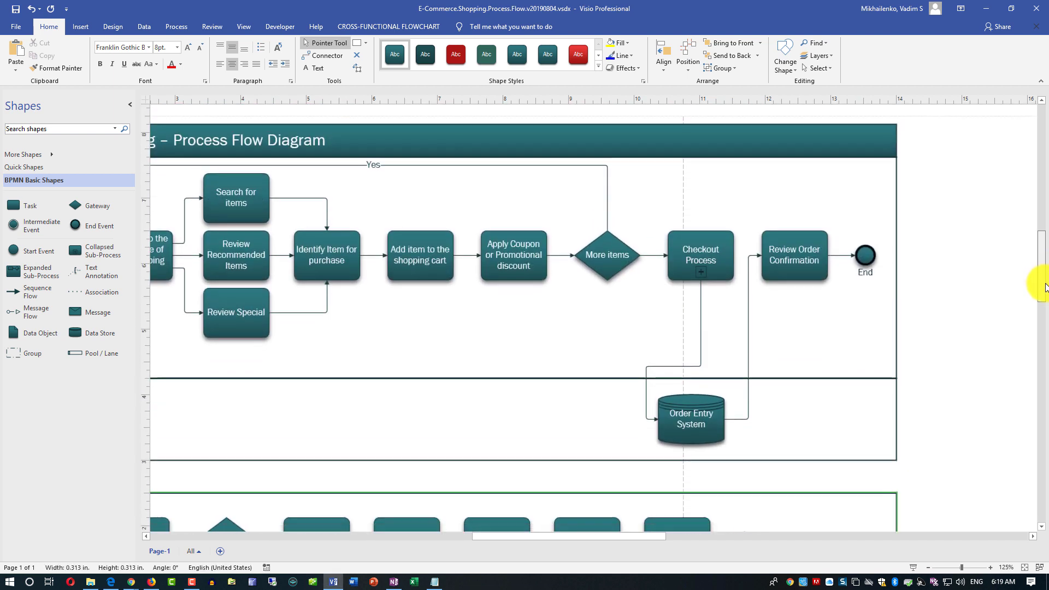
scroll(976, 335, down, 1)
click(693, 343)
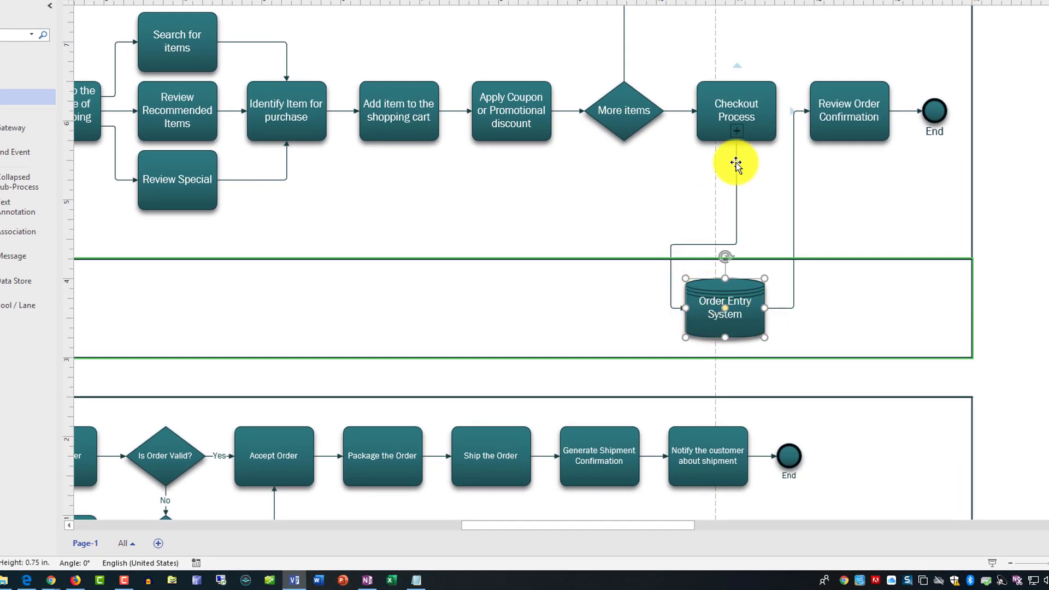
mouse_move(682, 309)
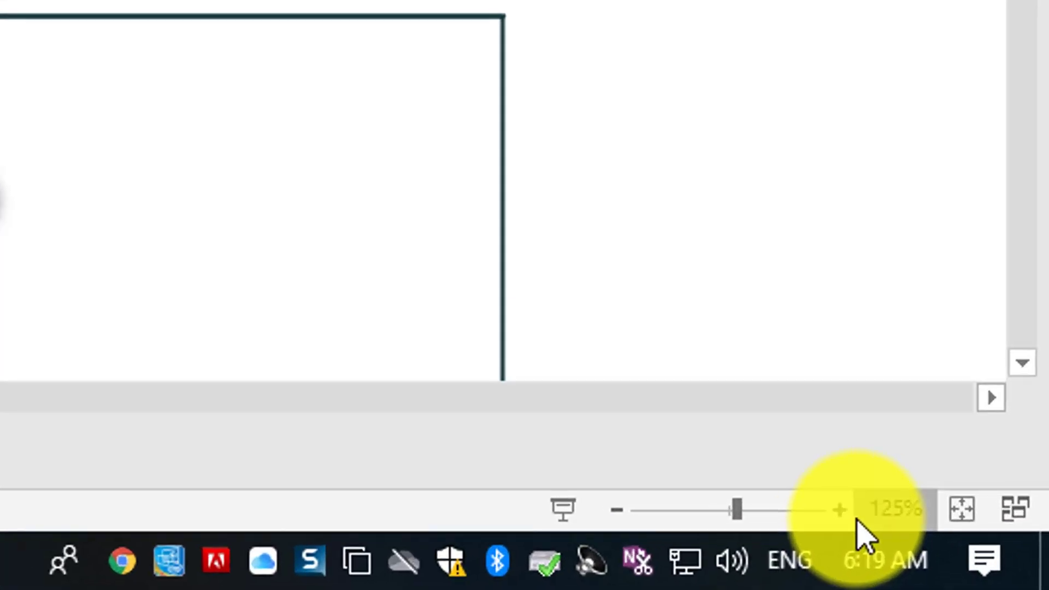
click(1041, 587)
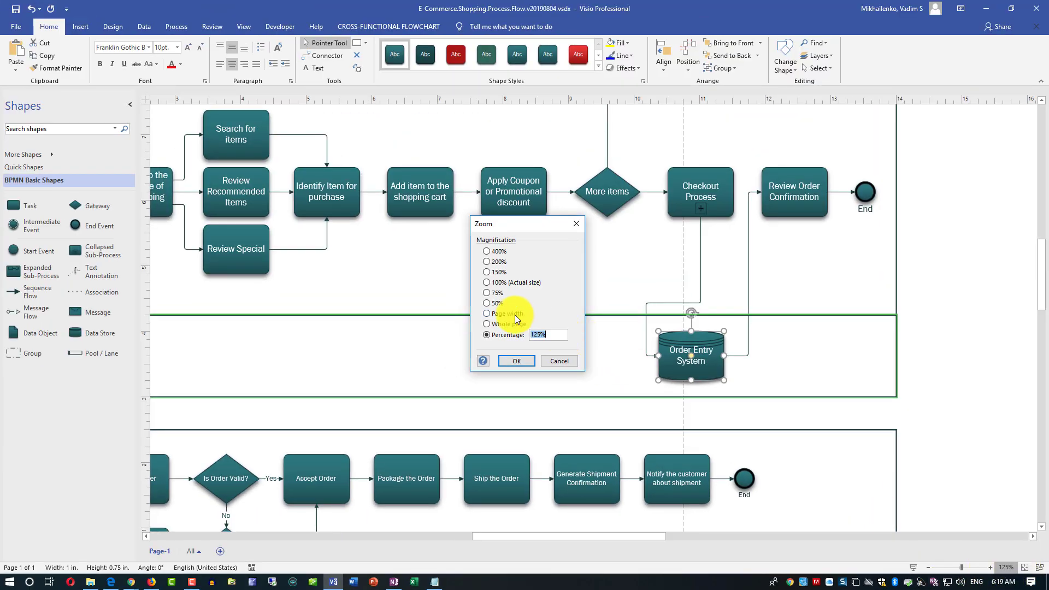
click(559, 360)
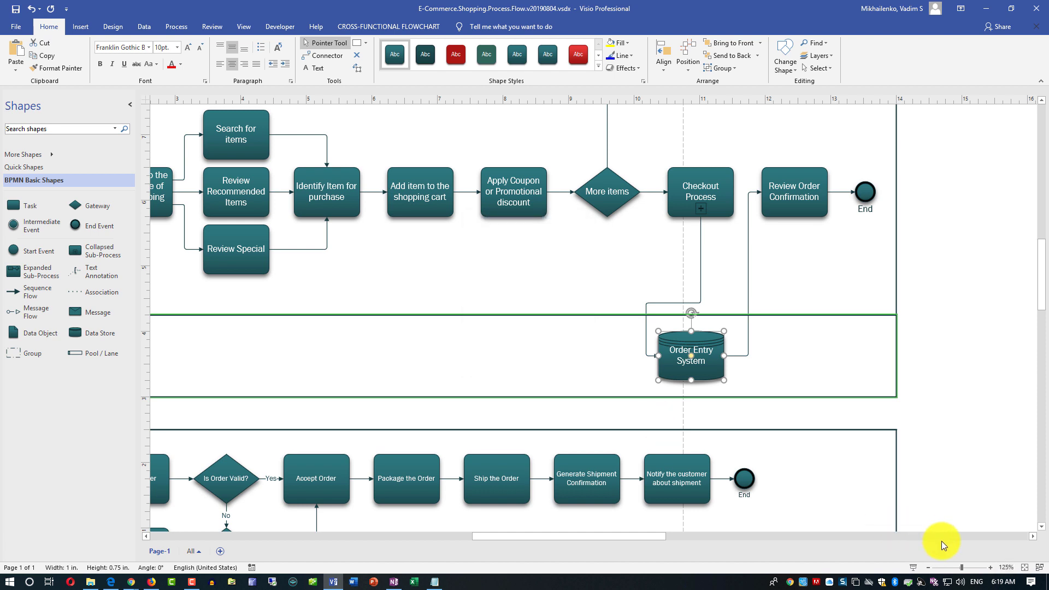
click(991, 568)
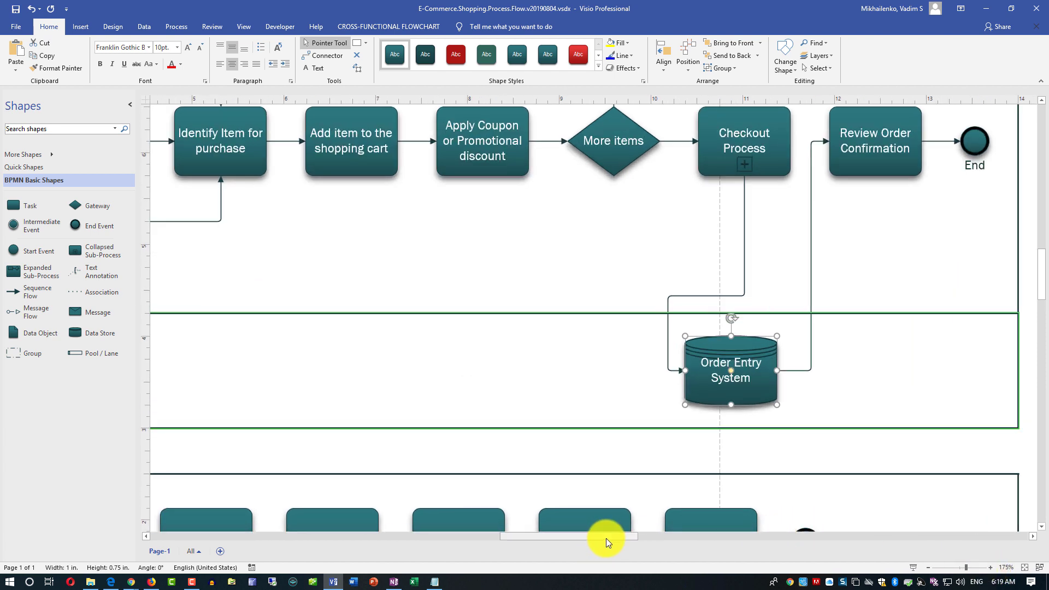
drag(606, 540, 627, 537)
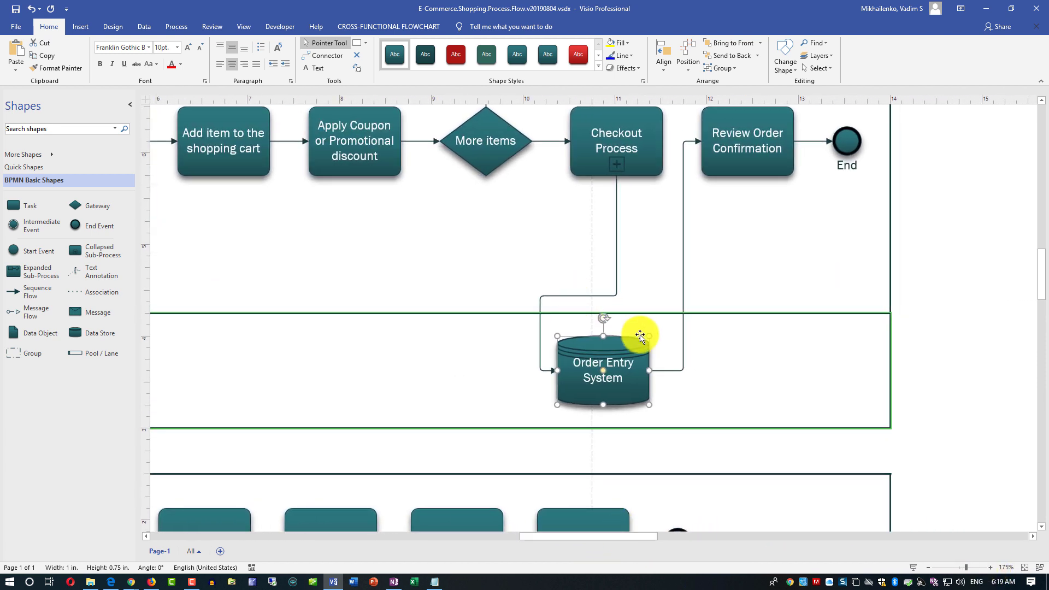
click(990, 569)
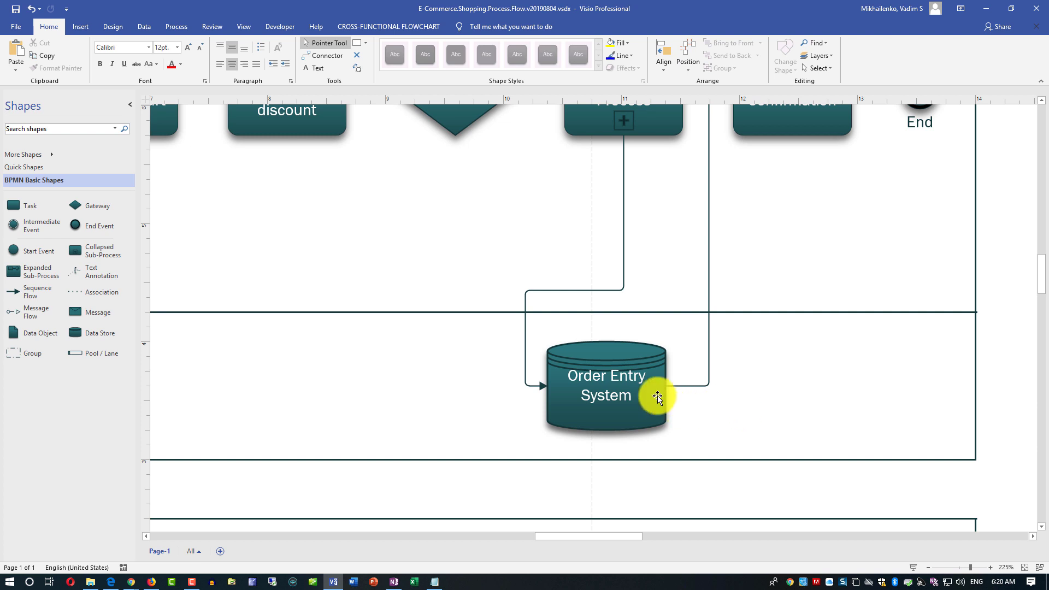
Move the Order Entry System data store right until it aligns directly under Checkout Process.
drag(644, 396, 658, 397)
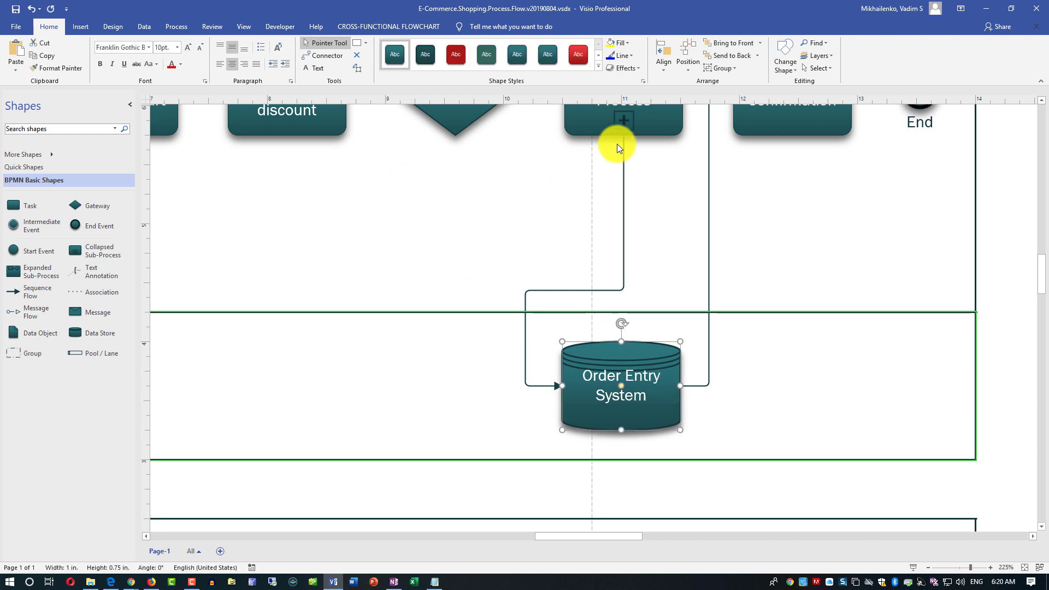
scroll(618, 143, up, 1)
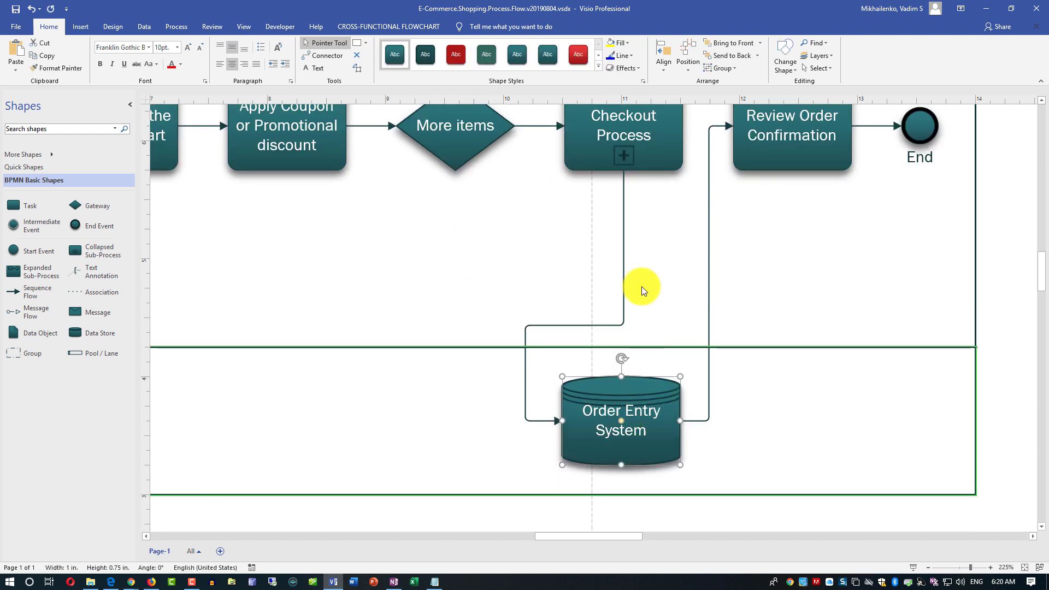
drag(632, 412, 632, 413)
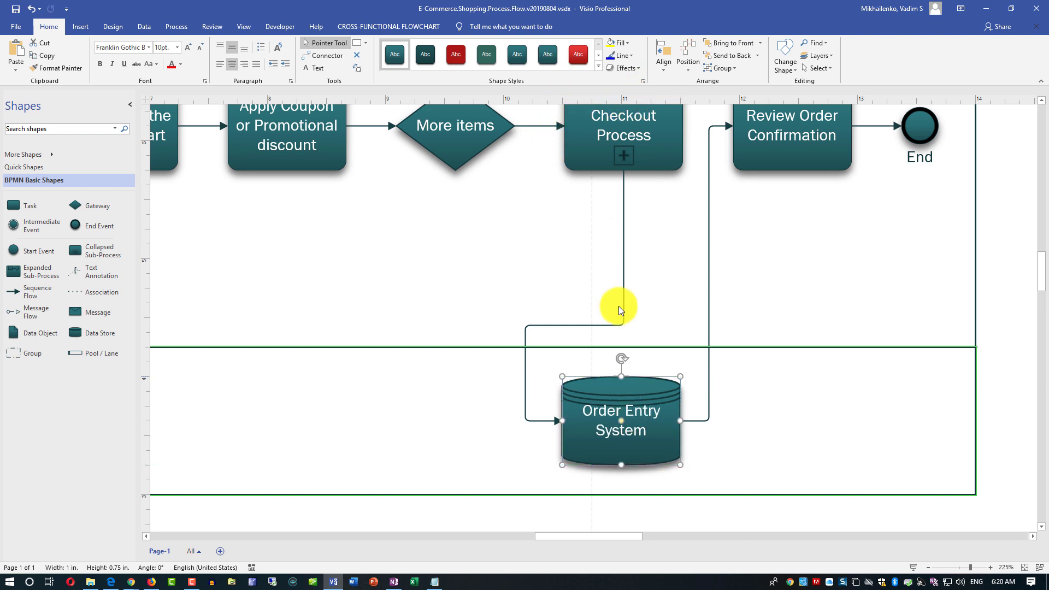
mouse_move(652, 427)
mouse_down()
mouse_move(638, 431)
mouse_move(656, 424)
mouse_move(647, 425)
mouse_up()
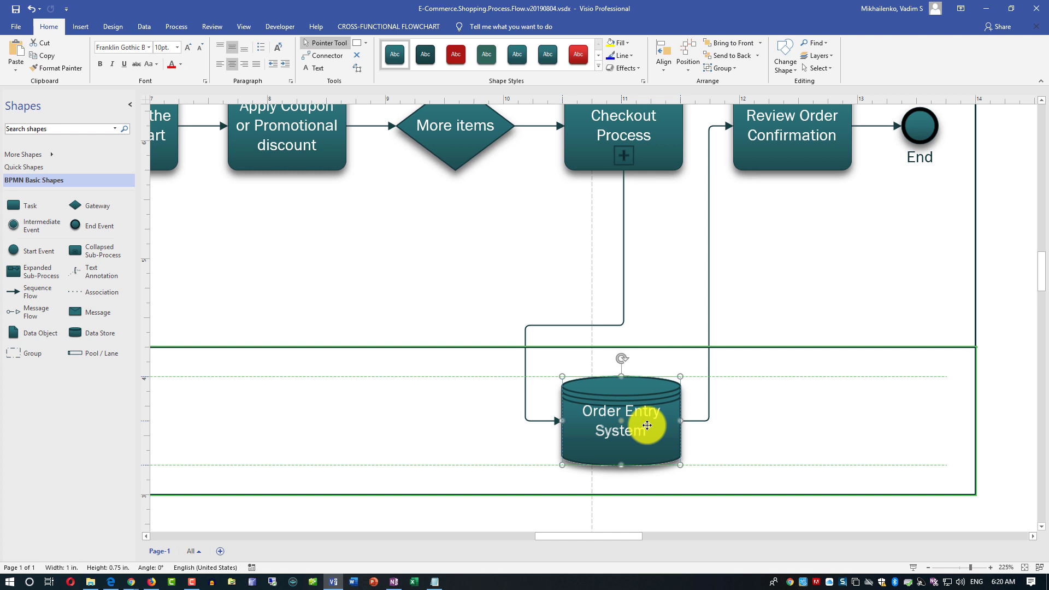
drag(648, 425, 648, 425)
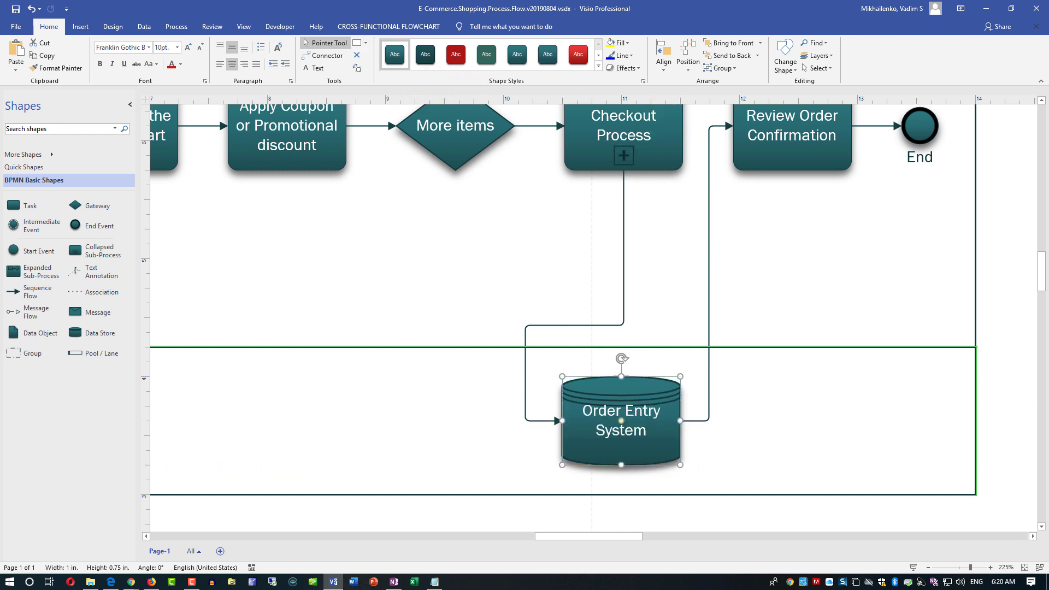
click(252, 32)
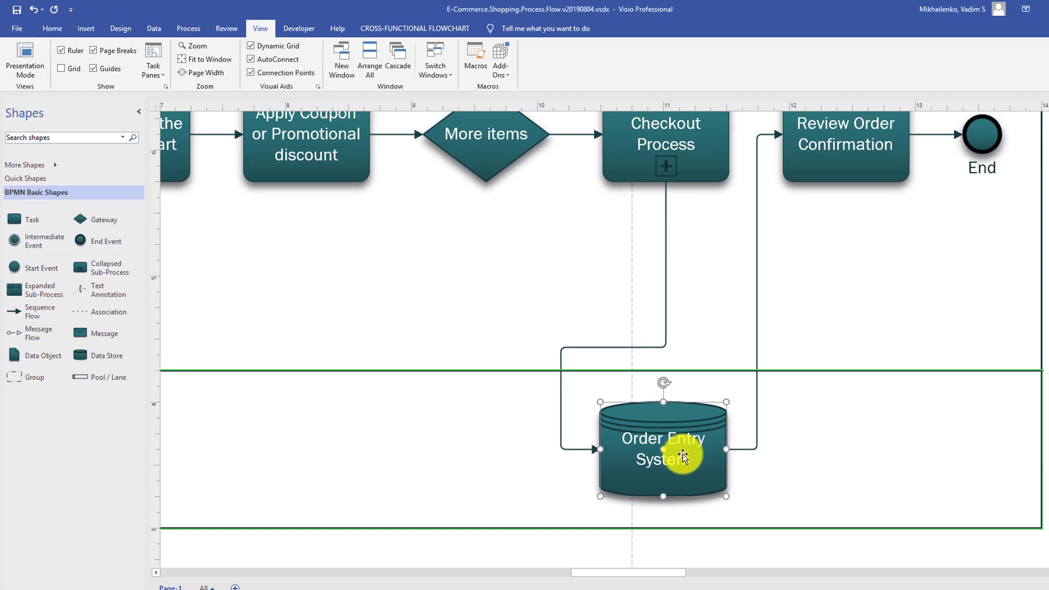
mouse_move(679, 451)
mouse_down()
mouse_move(698, 460)
mouse_move(683, 460)
mouse_up()
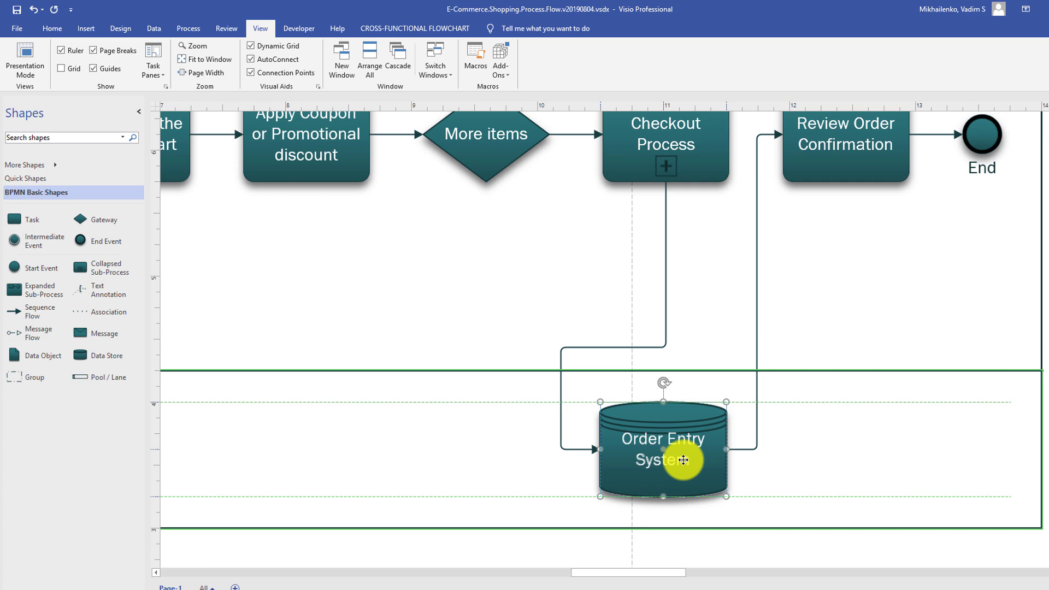
drag(684, 460, 683, 460)
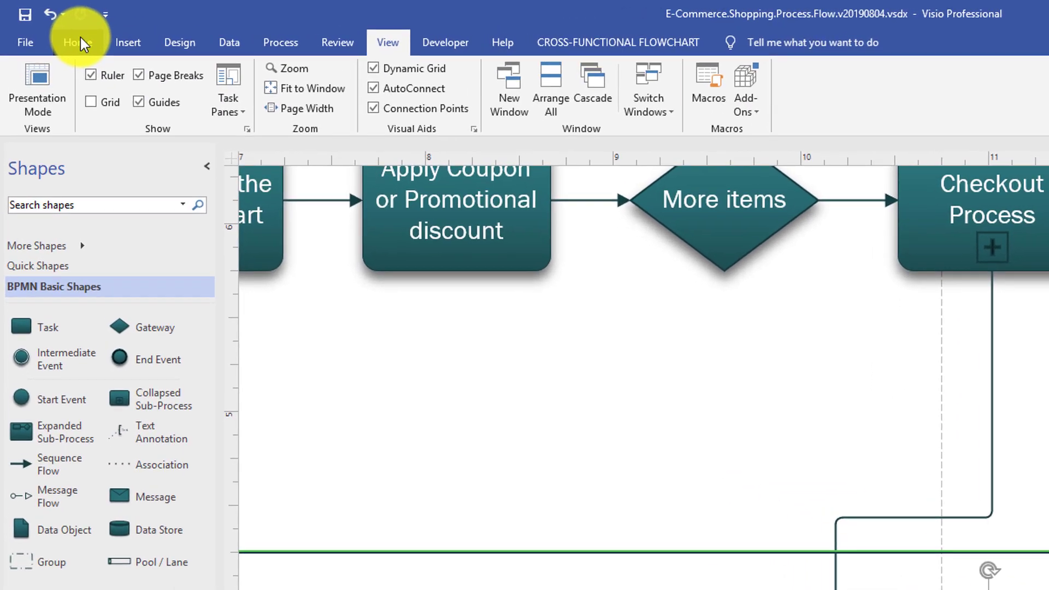
click(53, 28)
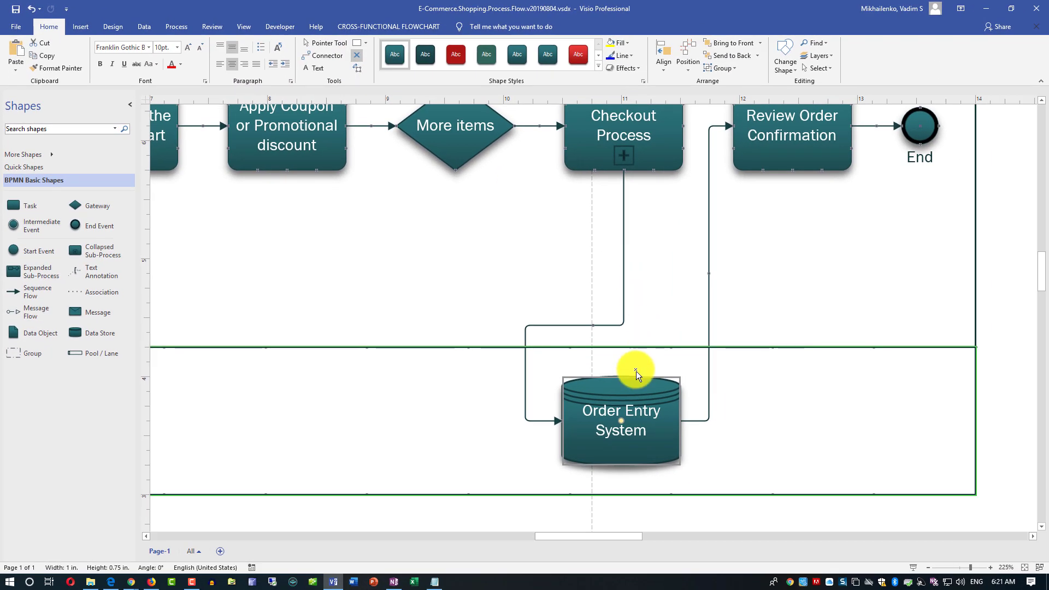
Add a connection point atop Order Entry System and route the Checkout Process connector straight down into it.
click(991, 568)
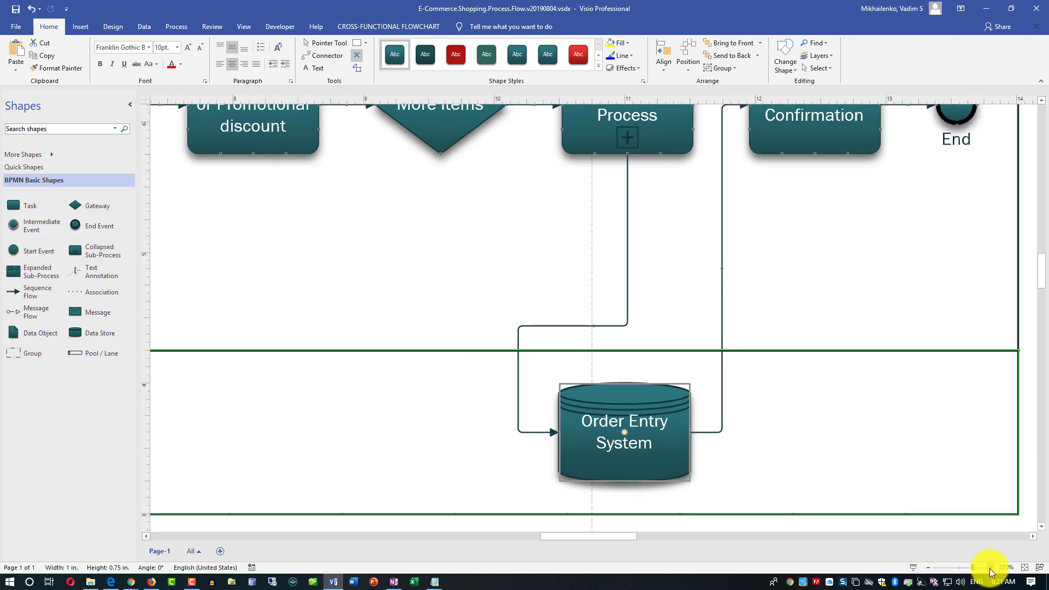
click(989, 568)
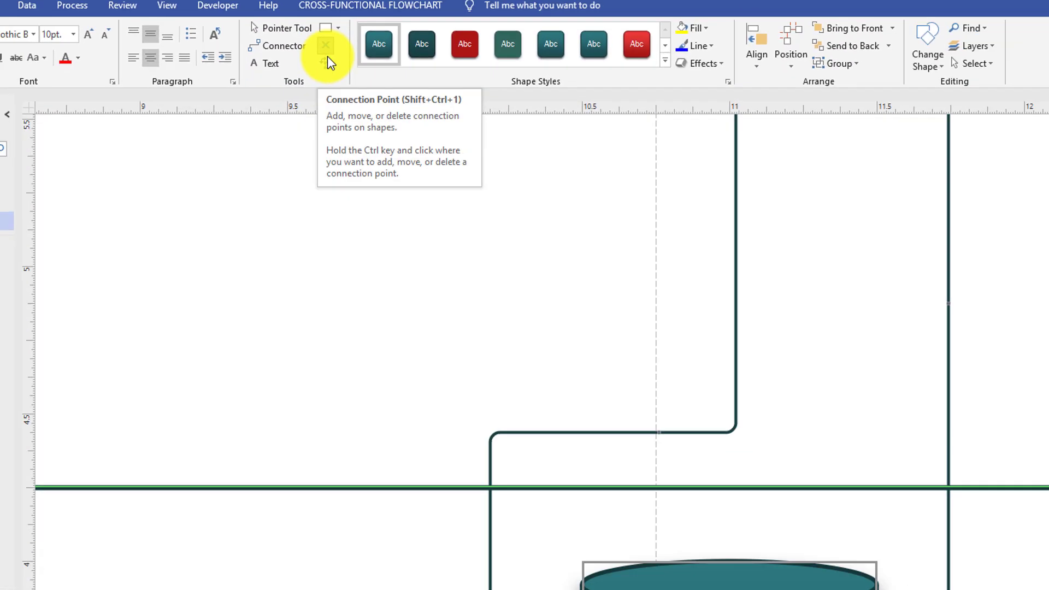
click(465, 134)
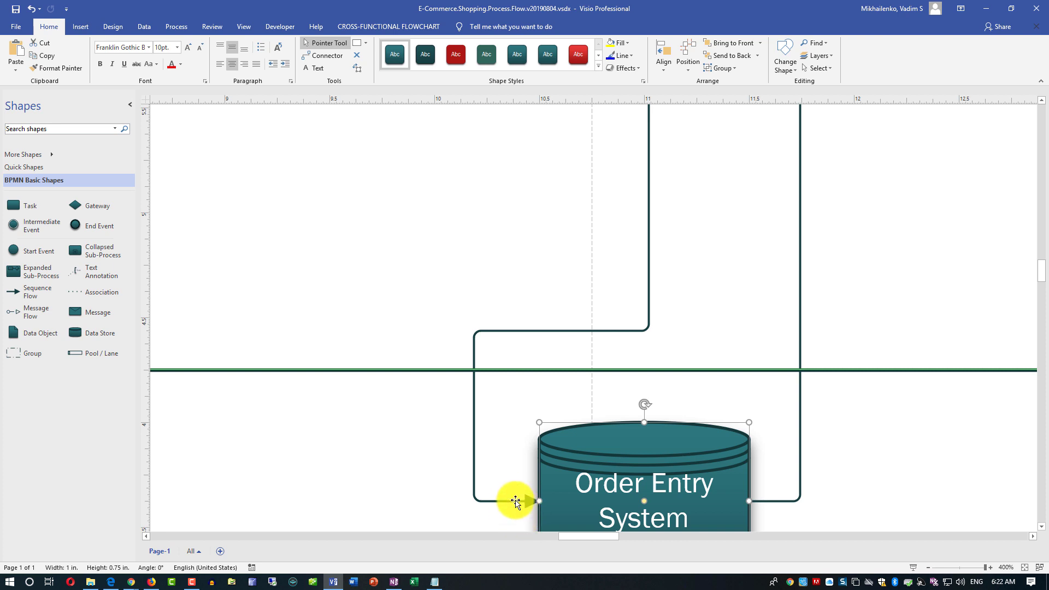
click(518, 505)
drag(538, 505, 640, 430)
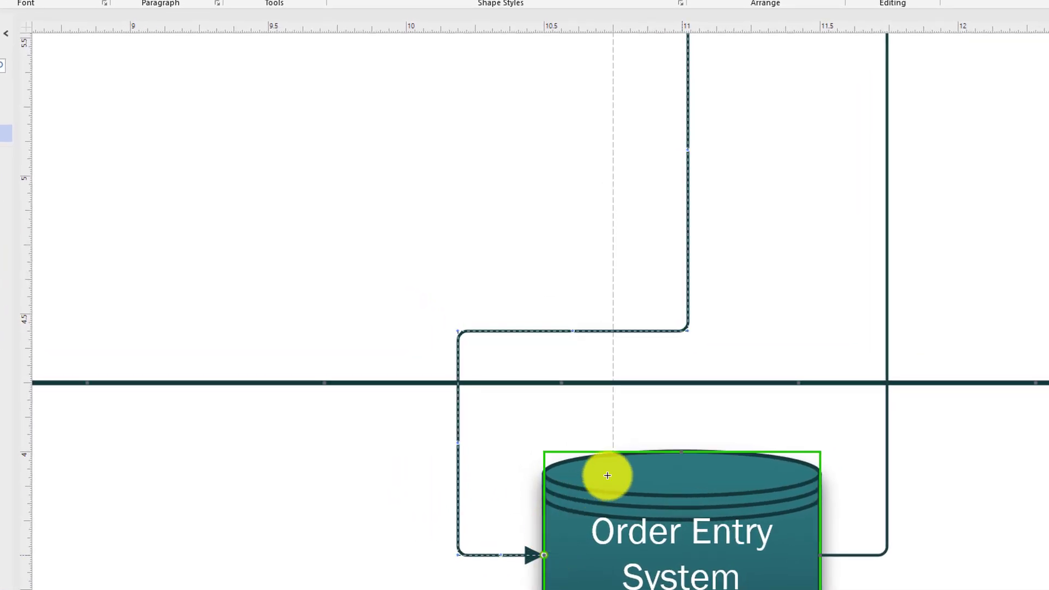
drag(675, 461, 682, 452)
drag(457, 388, 682, 416)
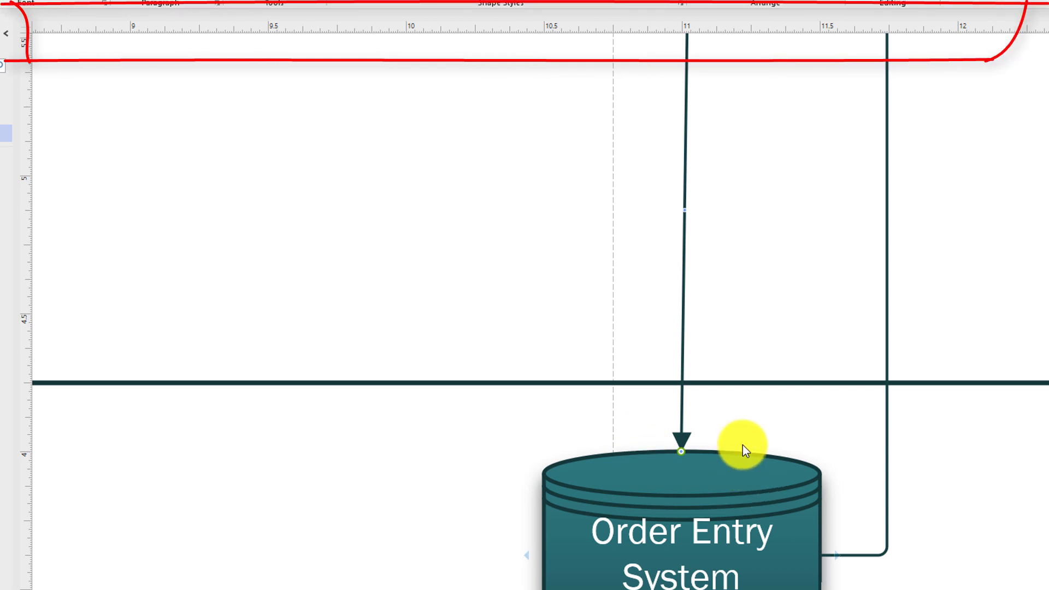
scroll(742, 445, down, 2)
click(1048, 589)
click(1048, 589)
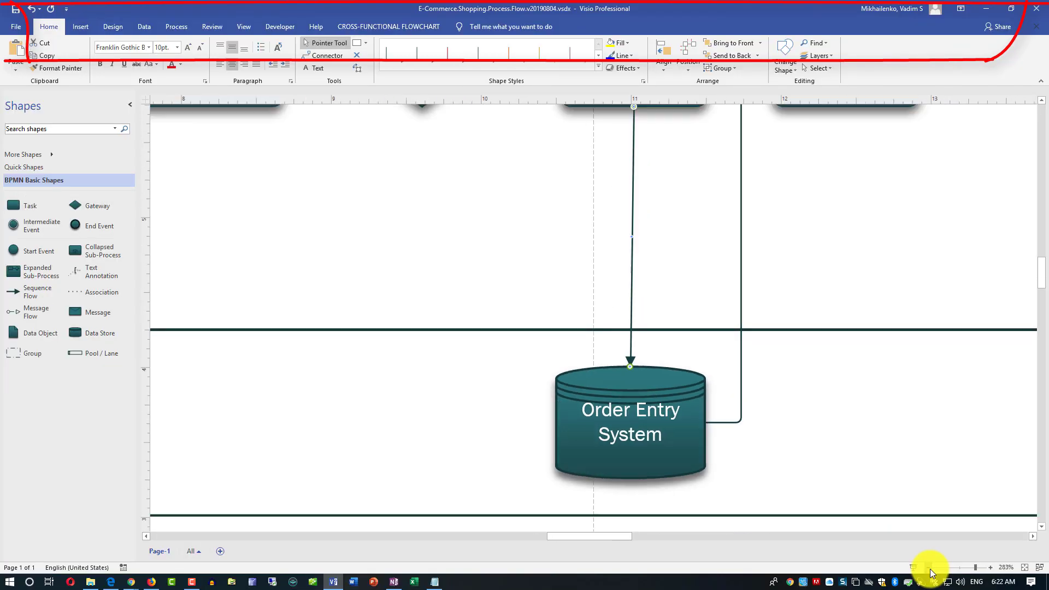
click(1048, 589)
click(931, 568)
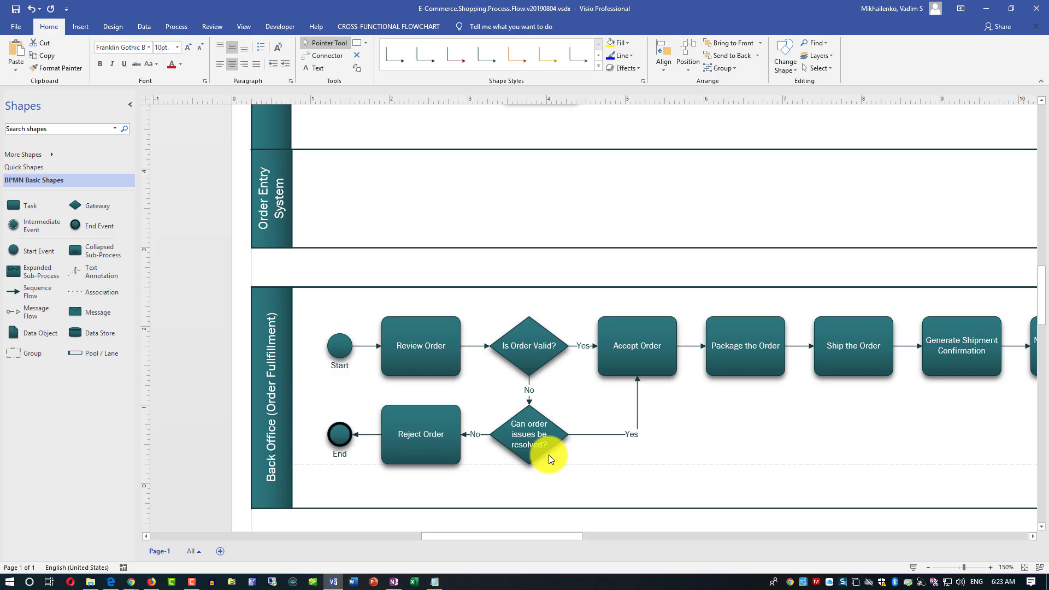
Reword the lower gateway to 'Can order issues be resolved internally?'.
click(557, 444)
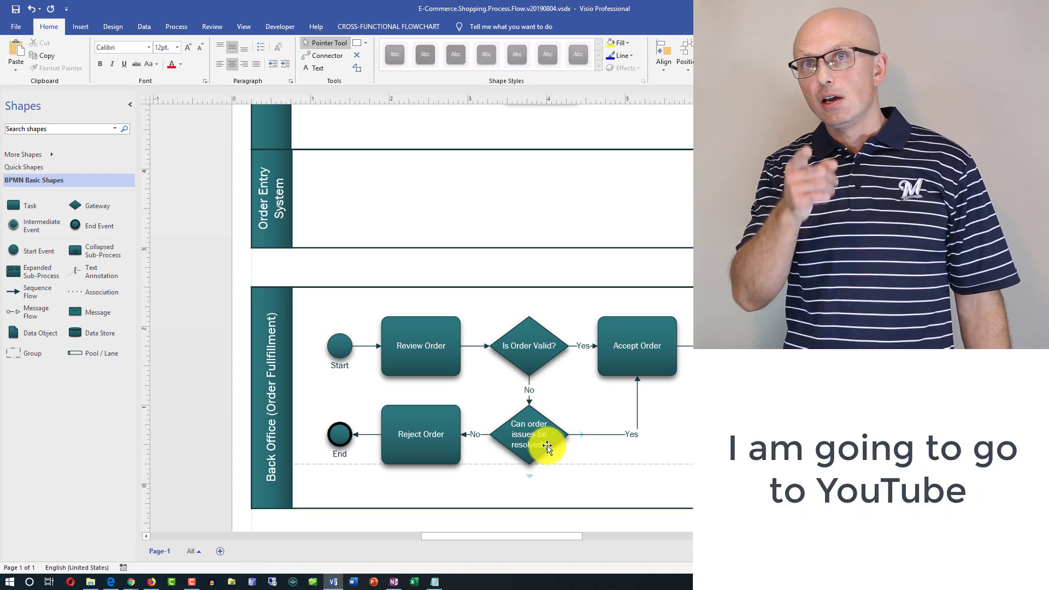
double_click(539, 445)
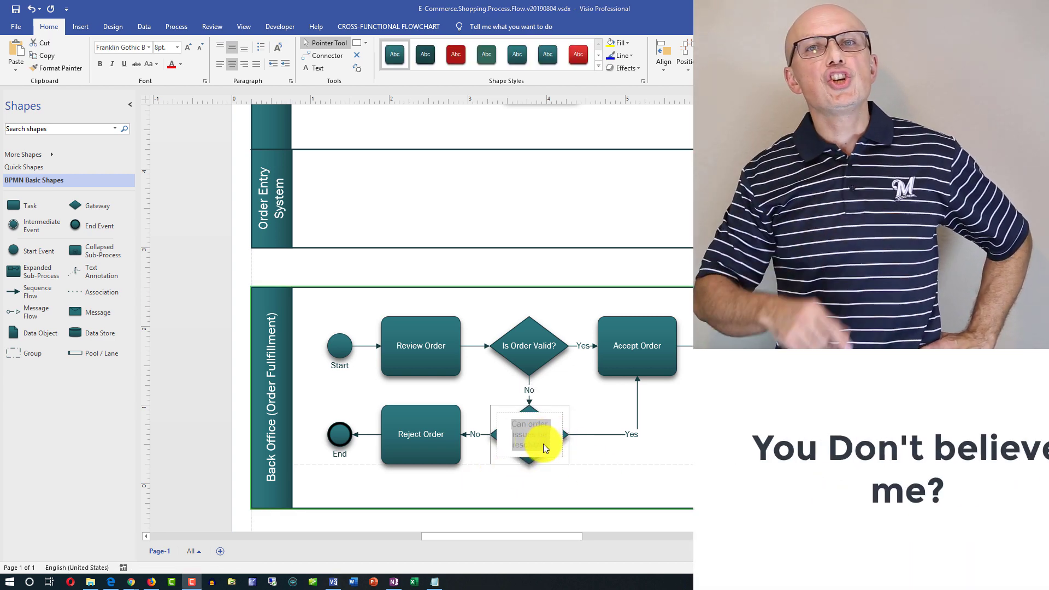
click(620, 514)
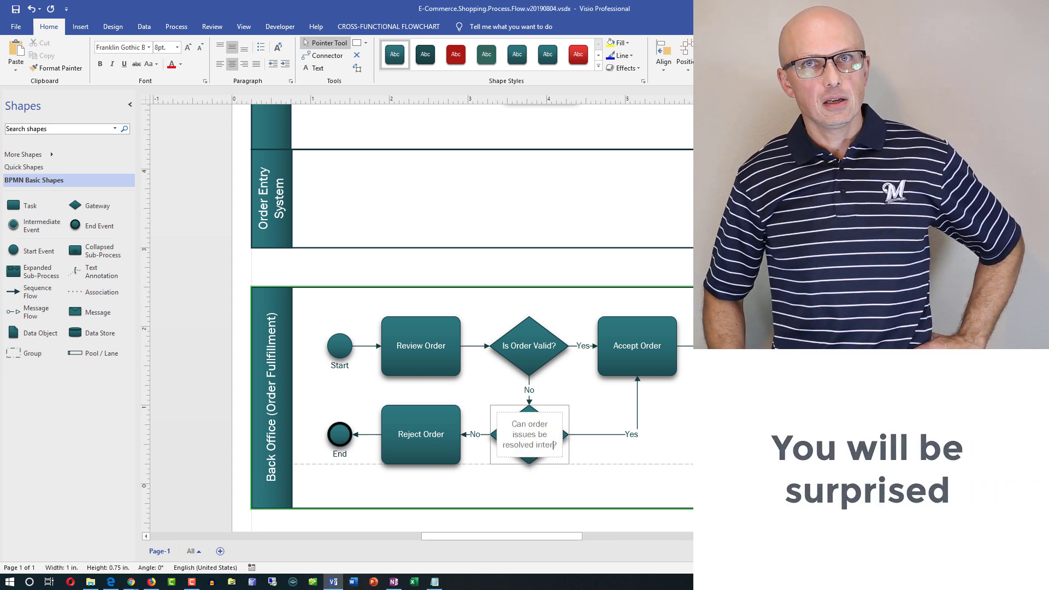
text(nal)
text(ly)
click(616, 448)
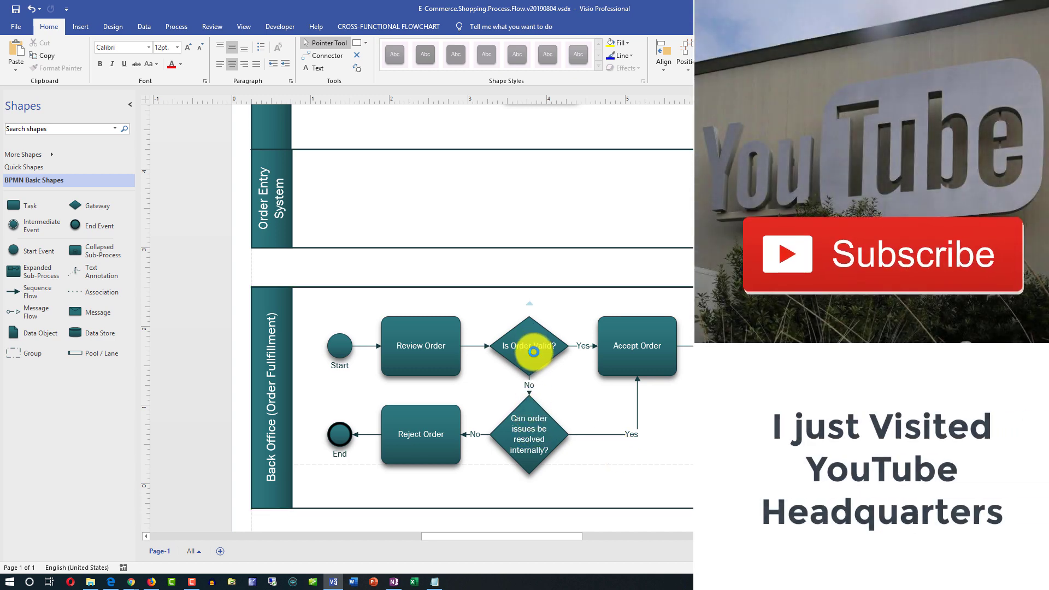
Shorten the gateway diamond from the top to 0.75 in. tall.
click(533, 352)
click(531, 440)
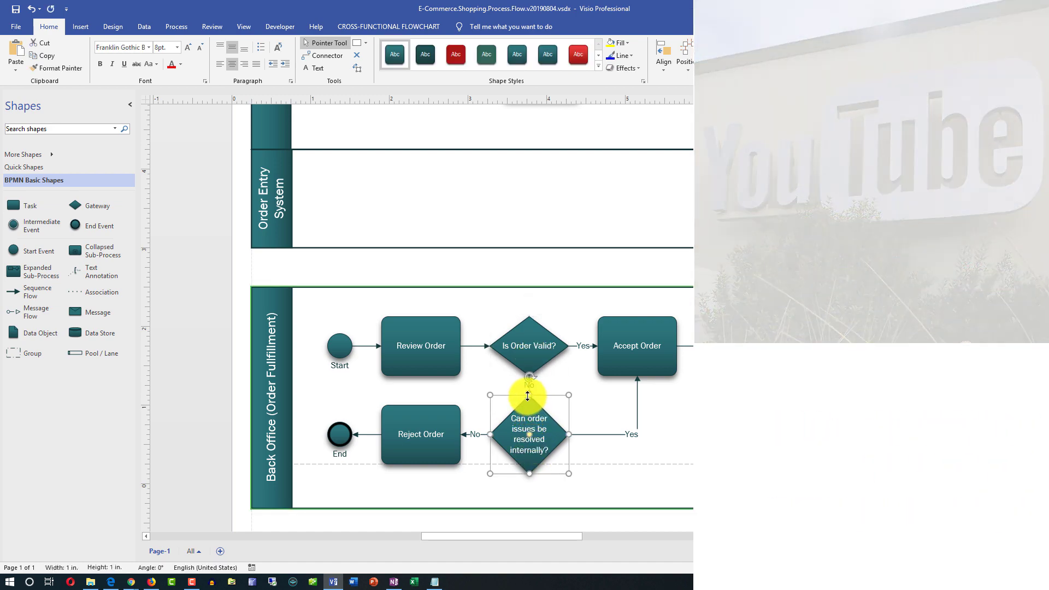
drag(528, 396, 527, 418)
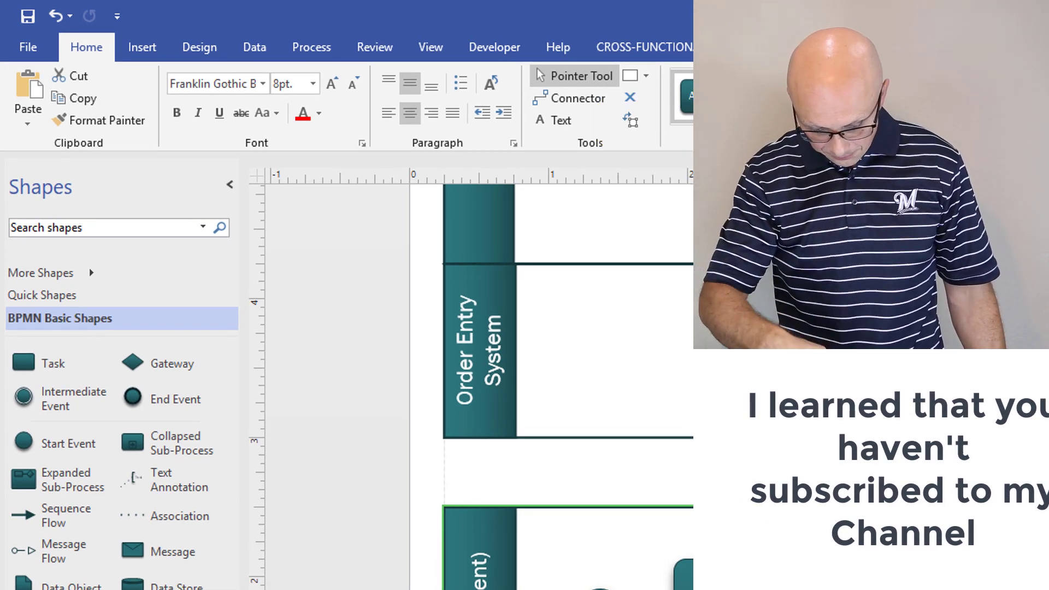
Shrink the gateway's text block with the Text Block tool so the question wraps over four lines.
scroll(471, 378, up, 1)
scroll(471, 379, down, 5)
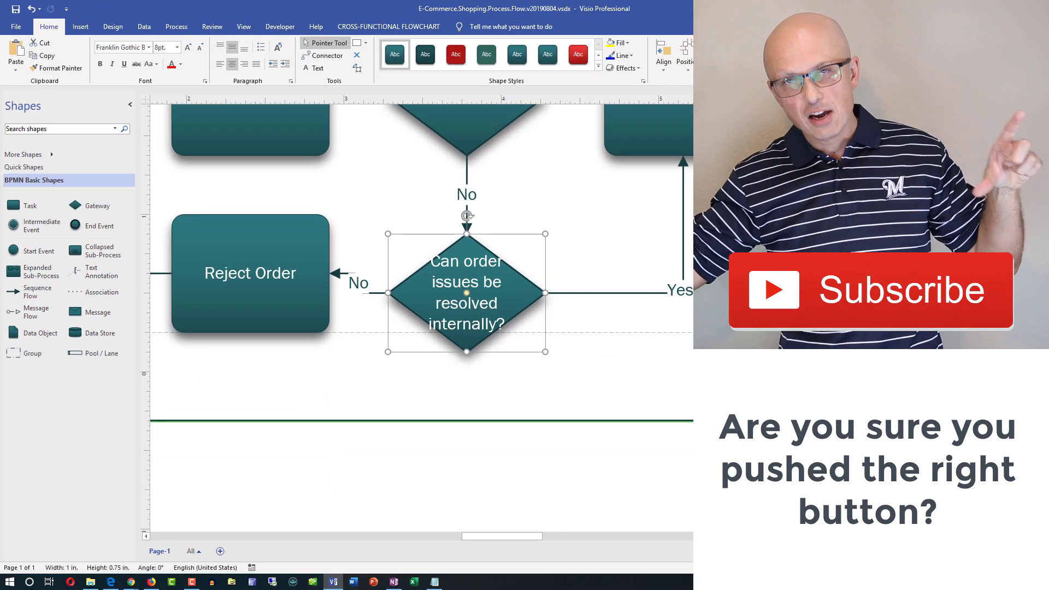
scroll(421, 317, up, 1)
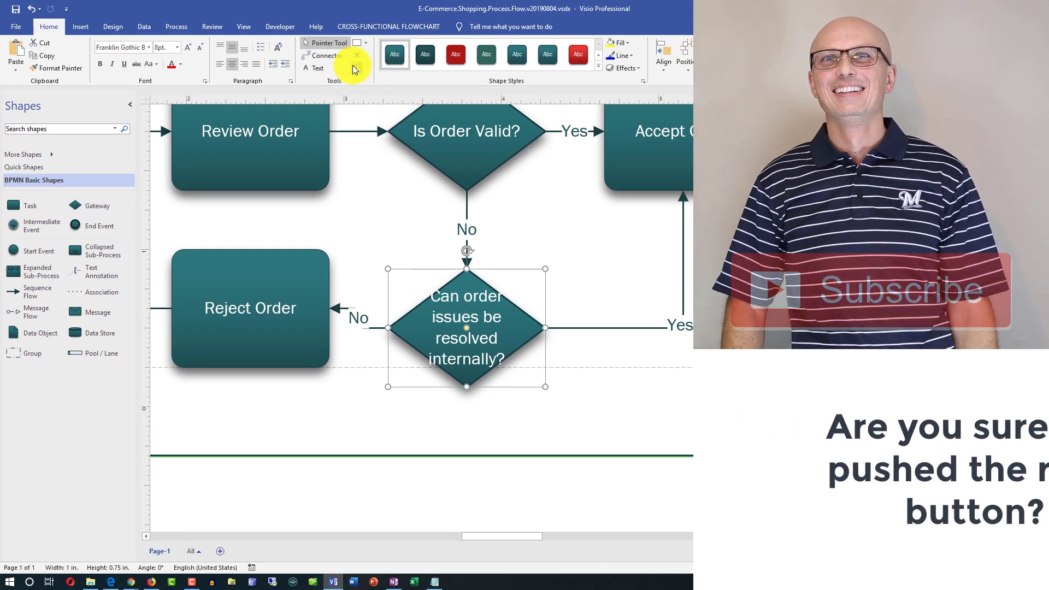
click(354, 70)
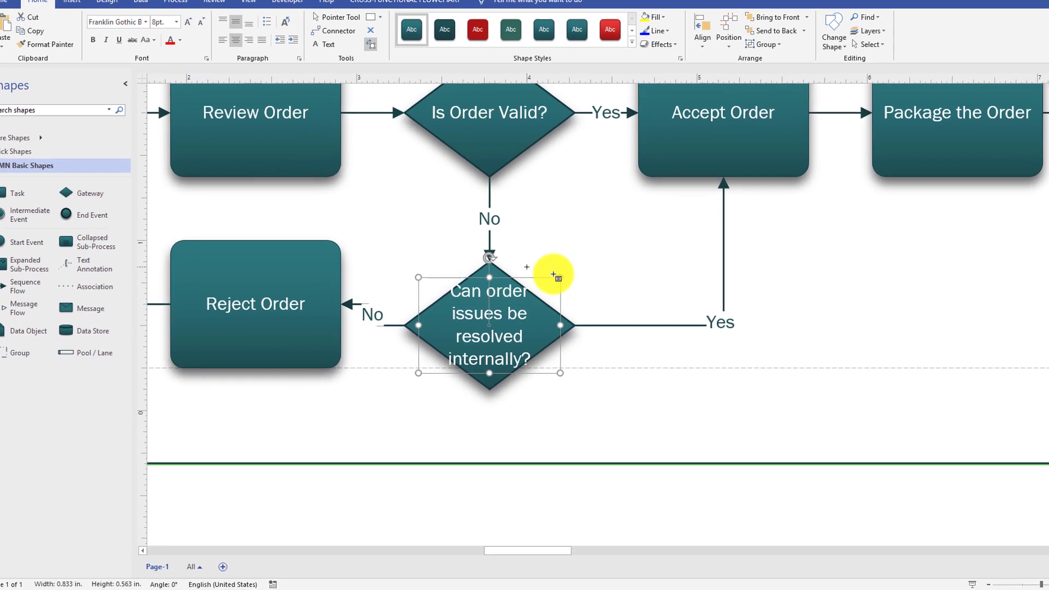
drag(571, 275, 631, 268)
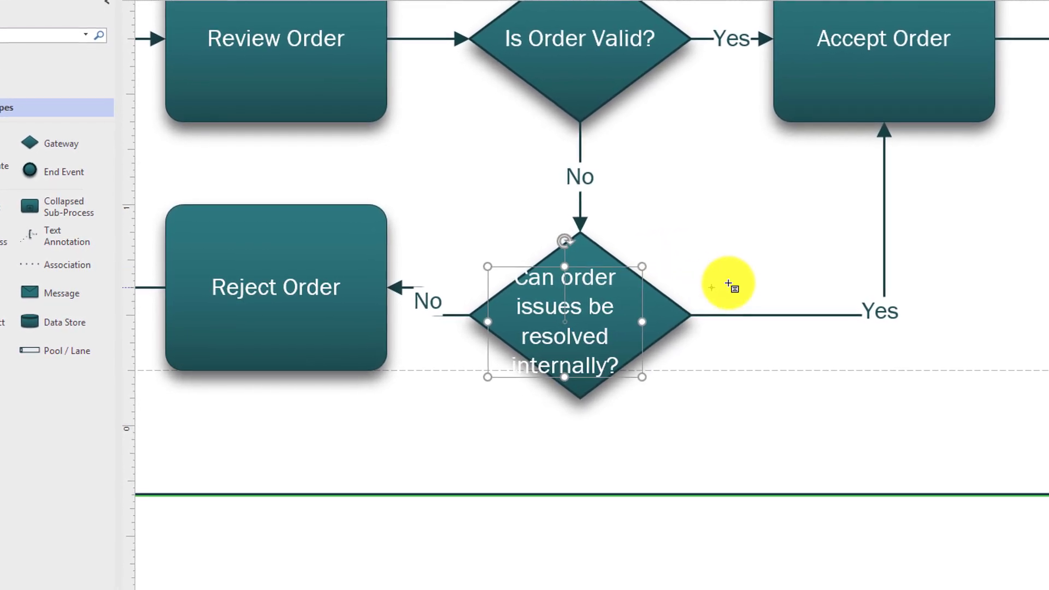